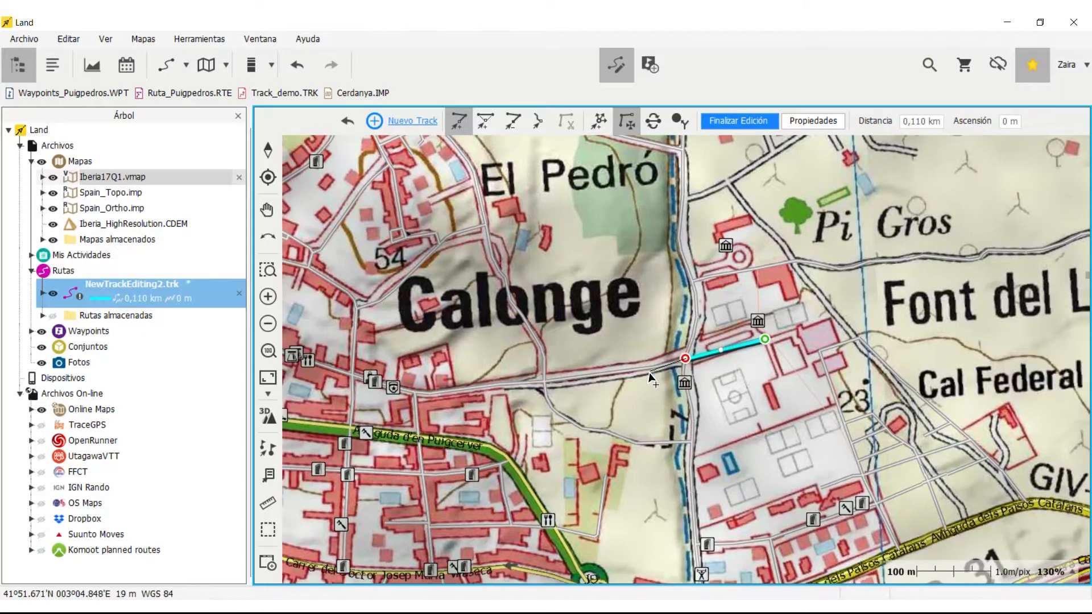
# Step: Extend the track about 330 m south along the road beside the sports fields to Avinguda dels Països Catalans
pyautogui.click(687, 405)
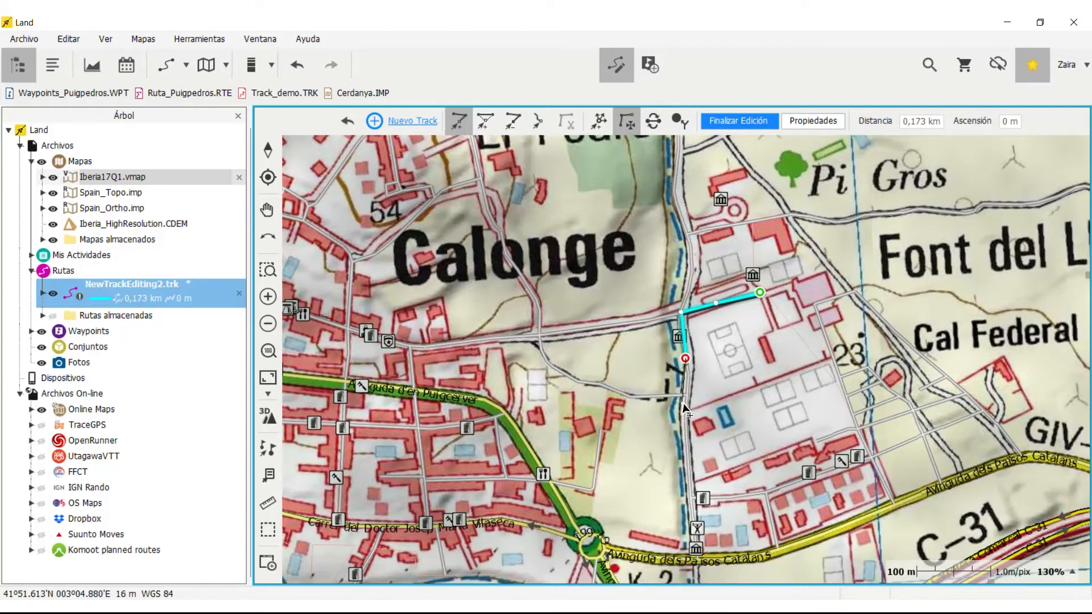
pyautogui.click(686, 406)
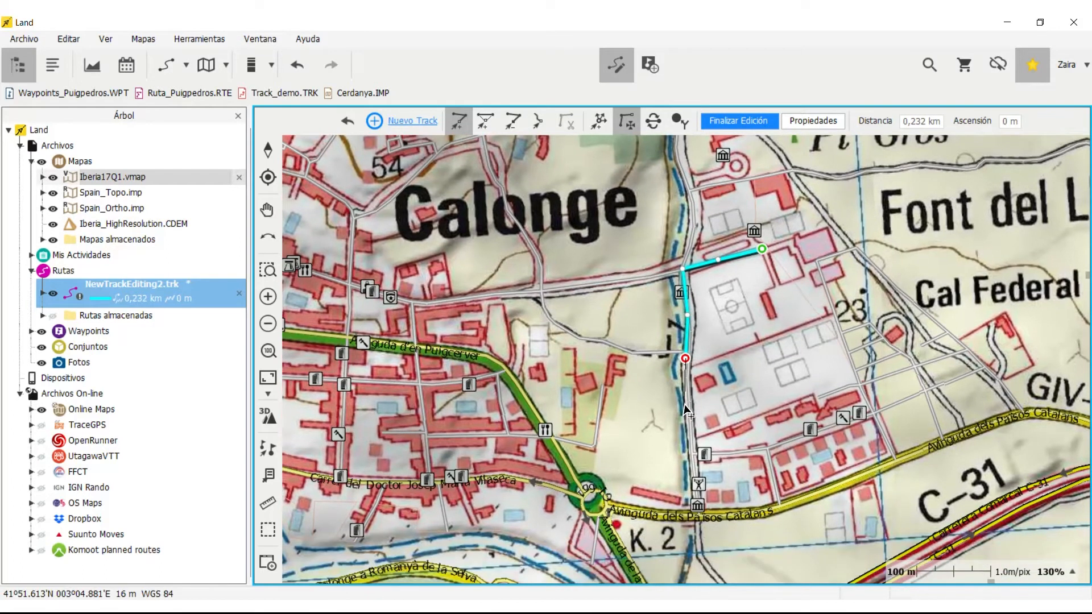
pyautogui.click(686, 404)
pyautogui.click(693, 431)
pyautogui.click(686, 407)
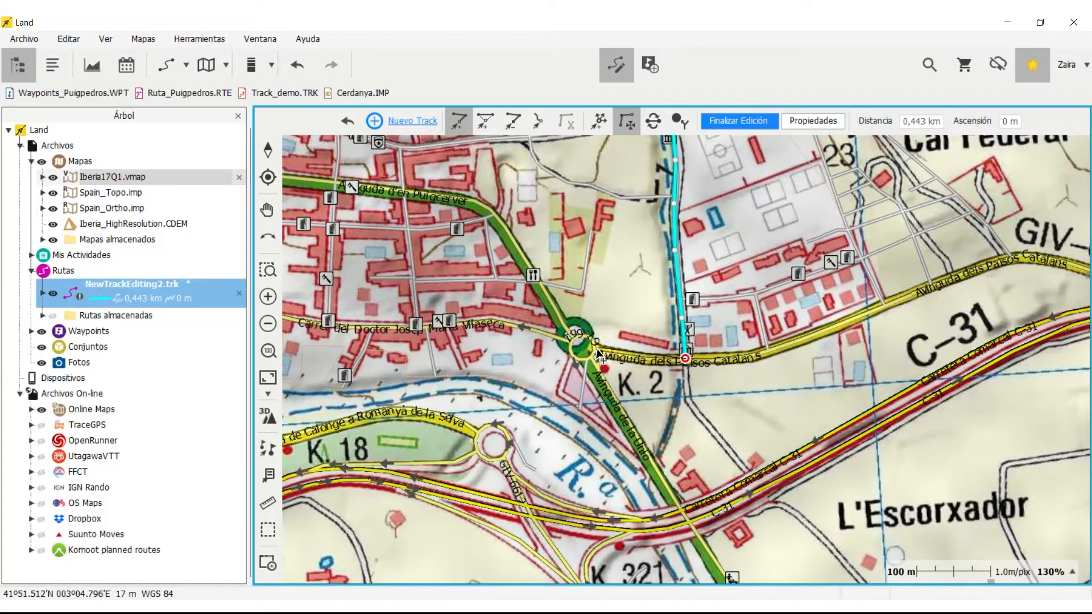
# Step: Continue the track about 200 m west along Avinguda dels Països Catalans and around the roundabout to the Avinguda de la Unió exit
pyautogui.click(596, 349)
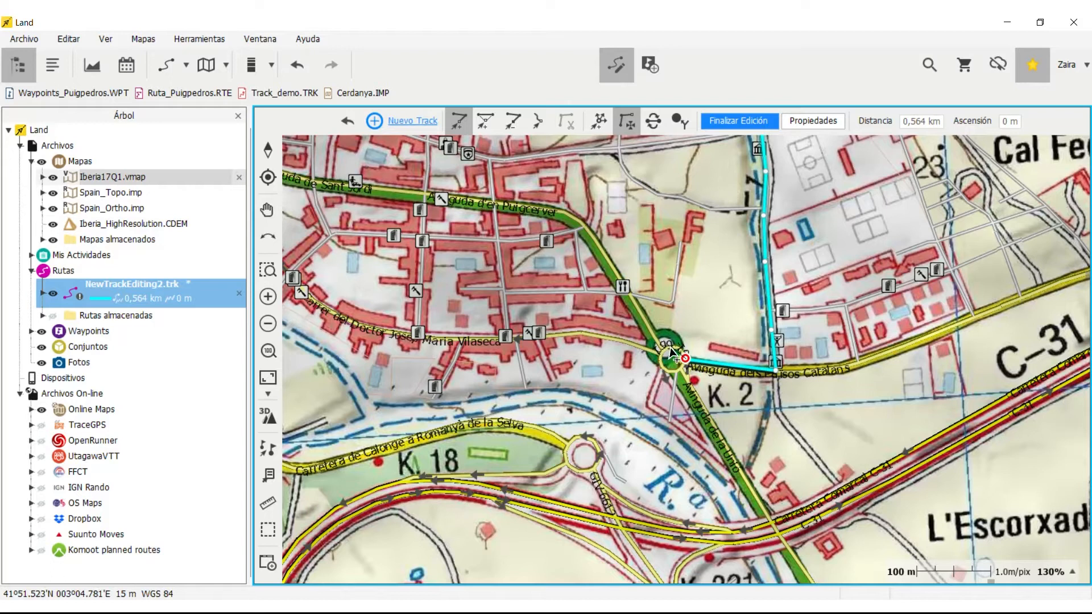
pyautogui.click(671, 349)
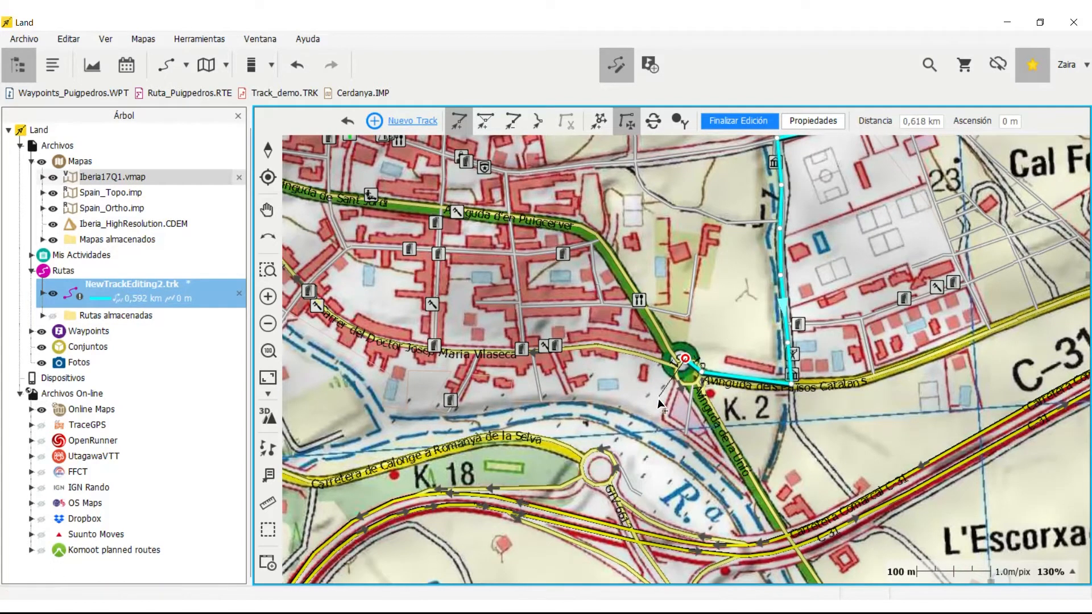
pyautogui.click(674, 376)
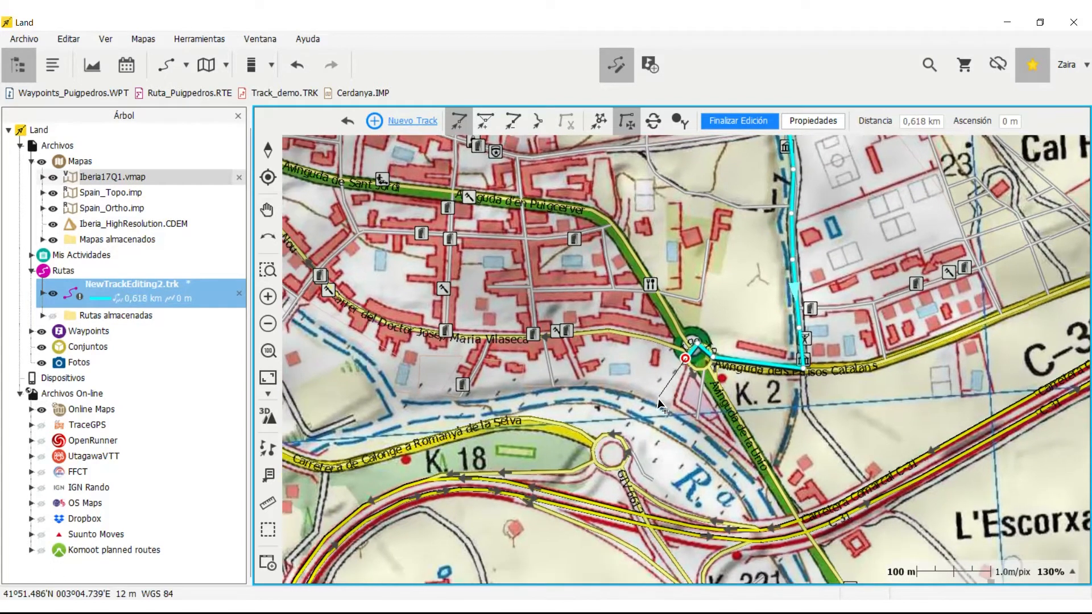
pyautogui.click(701, 375)
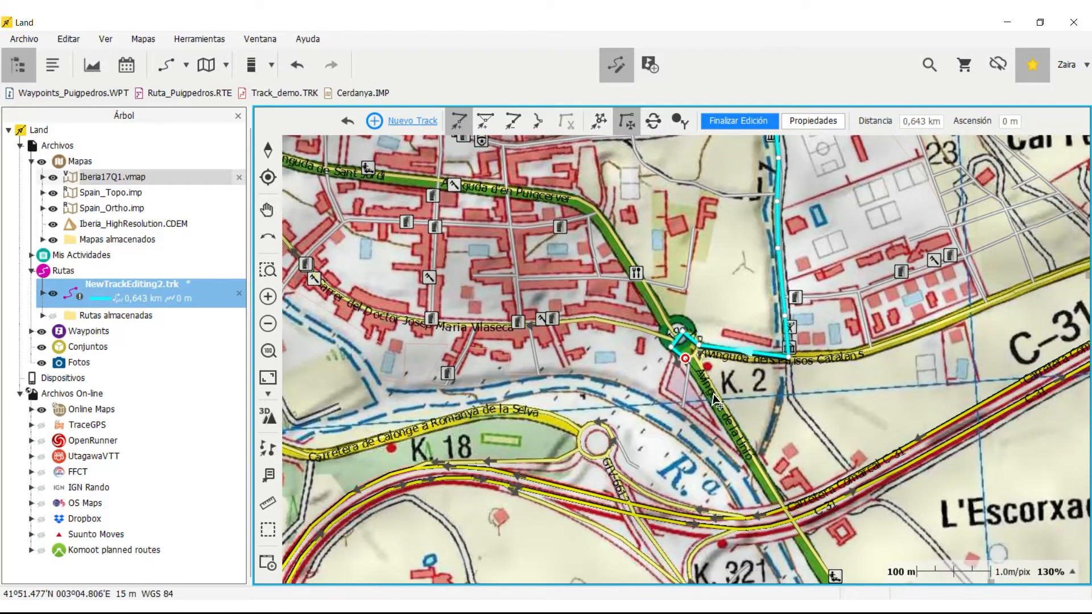
# Step: Trace the track about 1.2 km southeast along Avinguda de la Unió, across the C-31 and past La Pineda to just beyond the campsite
pyautogui.click(710, 395)
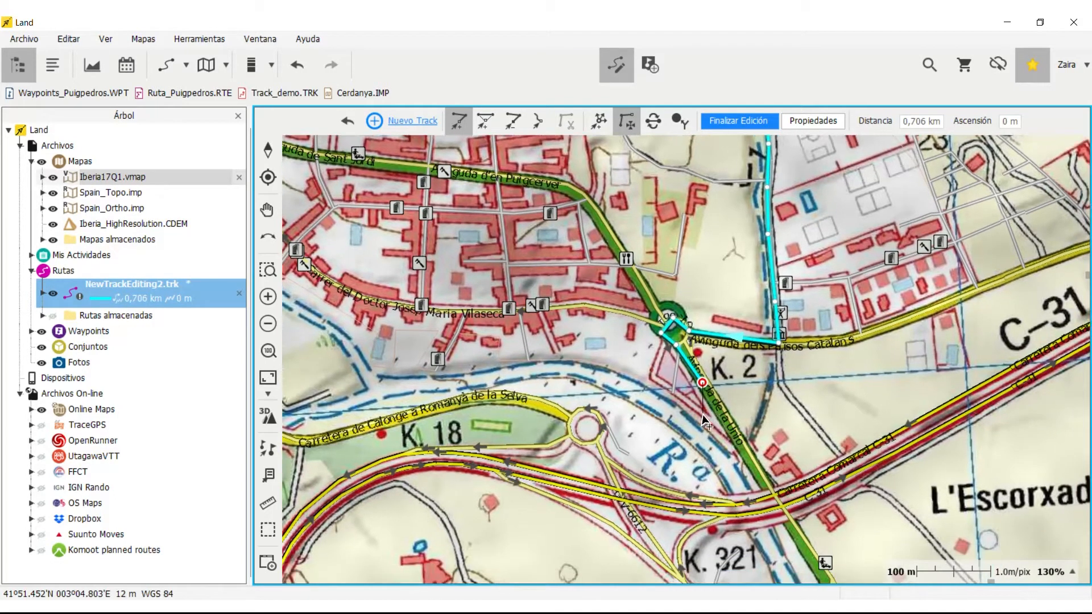
pyautogui.click(776, 503)
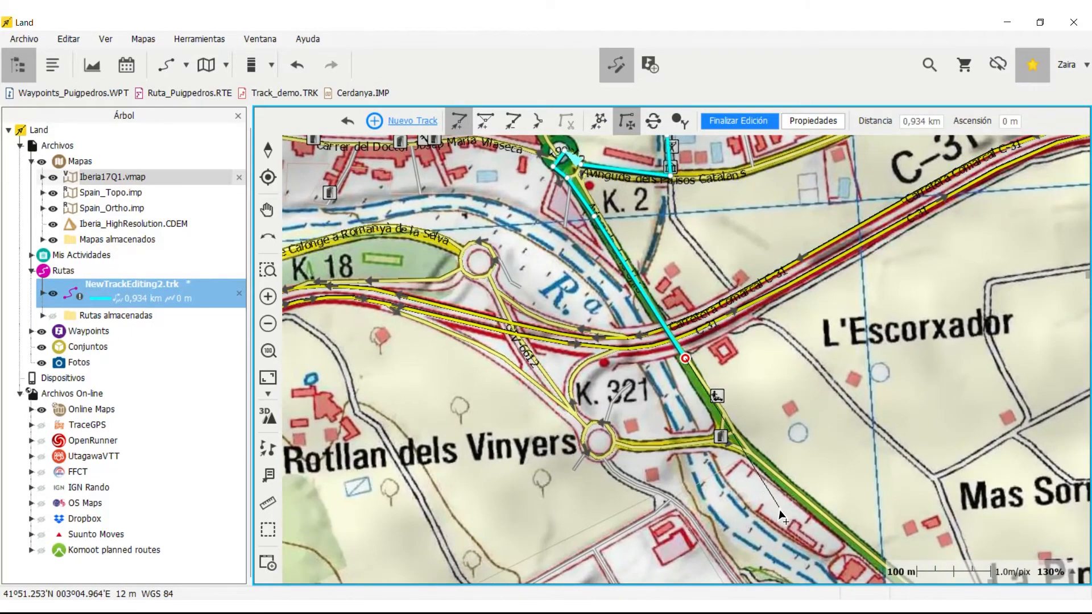
pyautogui.click(751, 453)
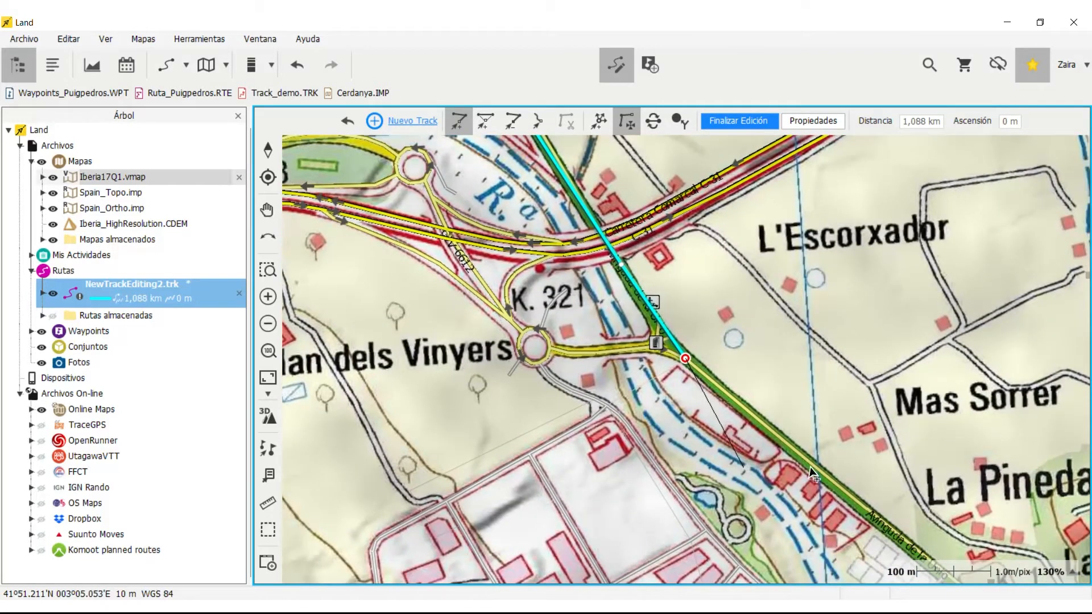
pyautogui.click(814, 471)
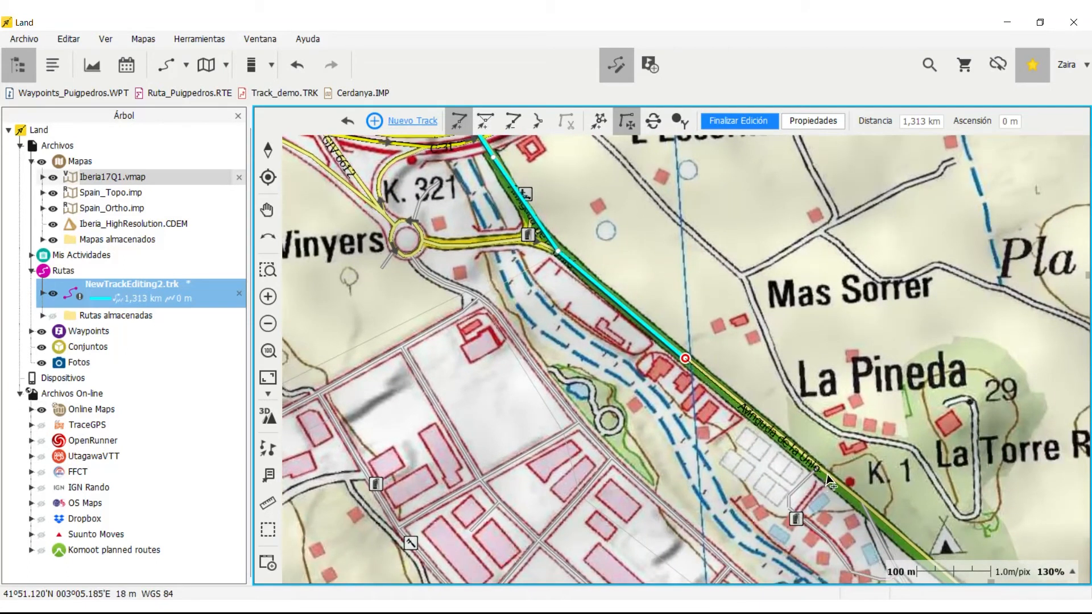
pyautogui.click(799, 519)
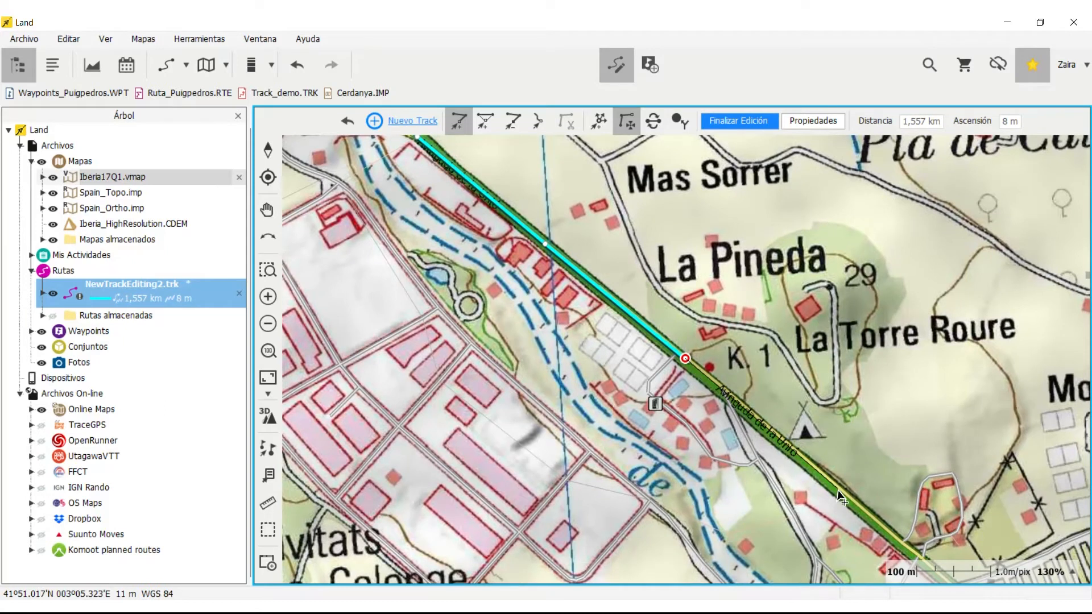
pyautogui.click(840, 498)
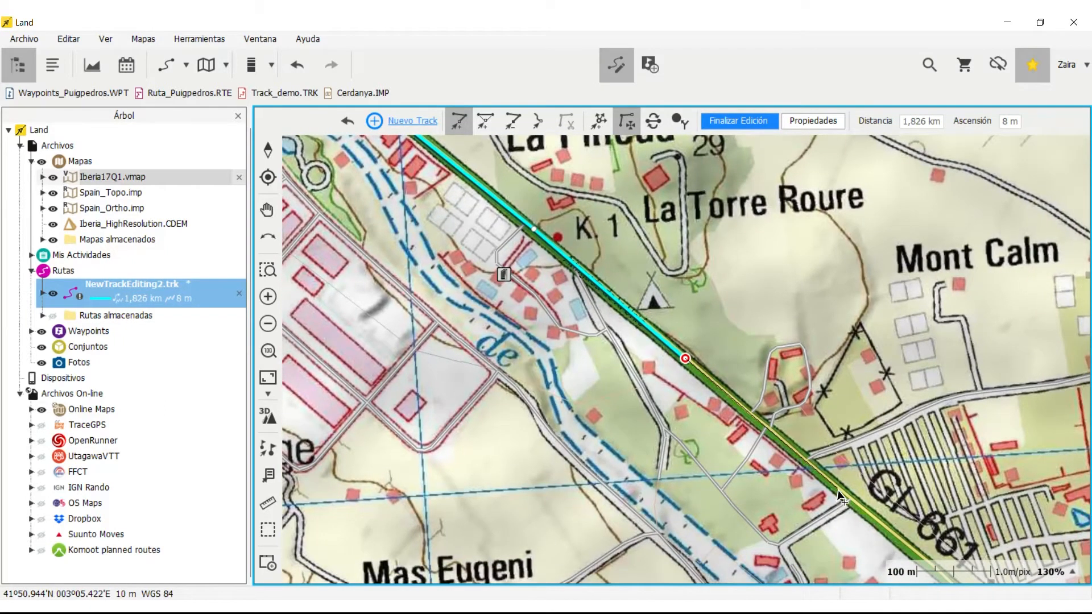
pyautogui.click(841, 489)
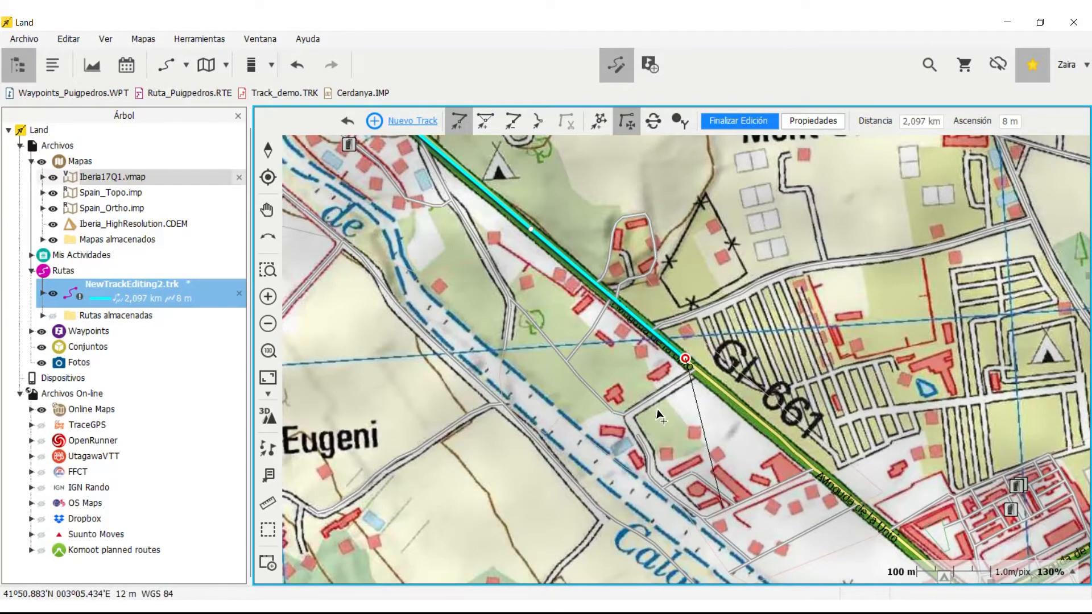
pyautogui.click(868, 479)
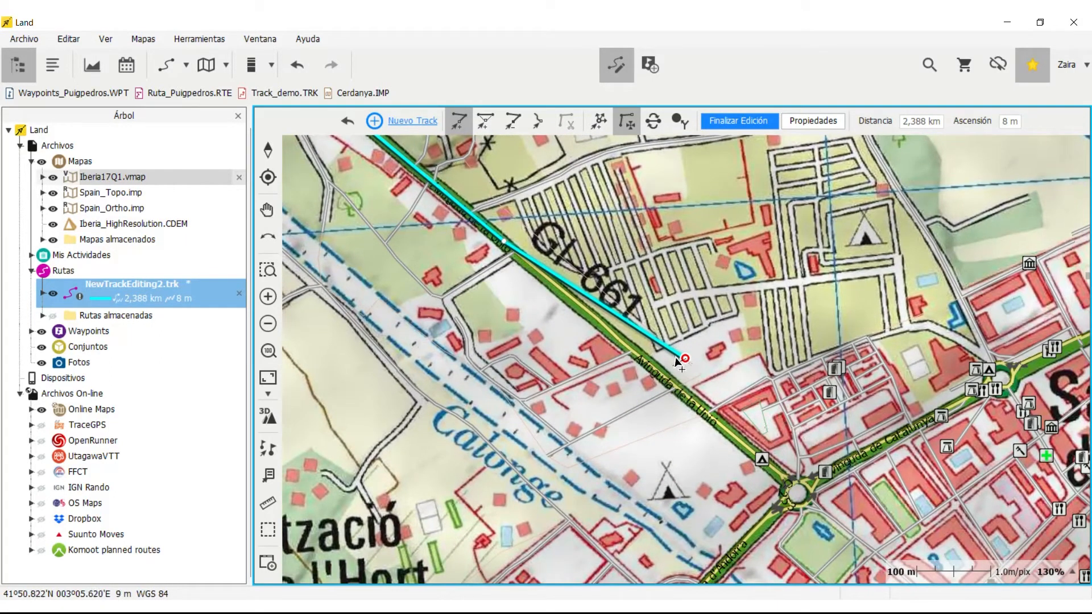
pyautogui.click(298, 66)
pyautogui.click(297, 67)
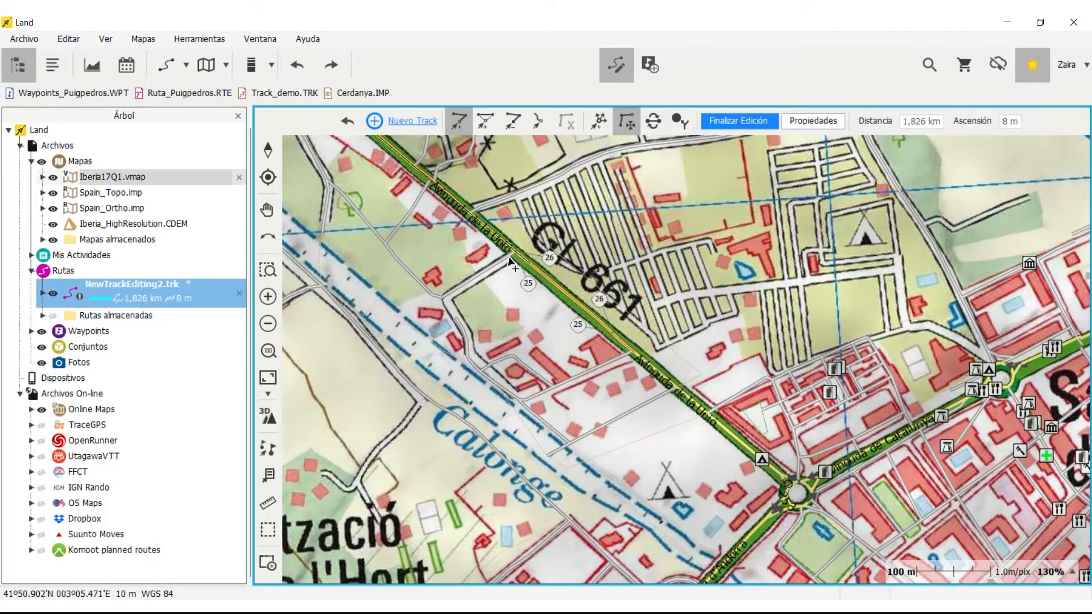
# Step: Enable automatic road-following and extend the track from its end about 110 m further along Avinguda de la Unió
pyautogui.moveTo(432, 251); pyautogui.dragTo(781, 494)
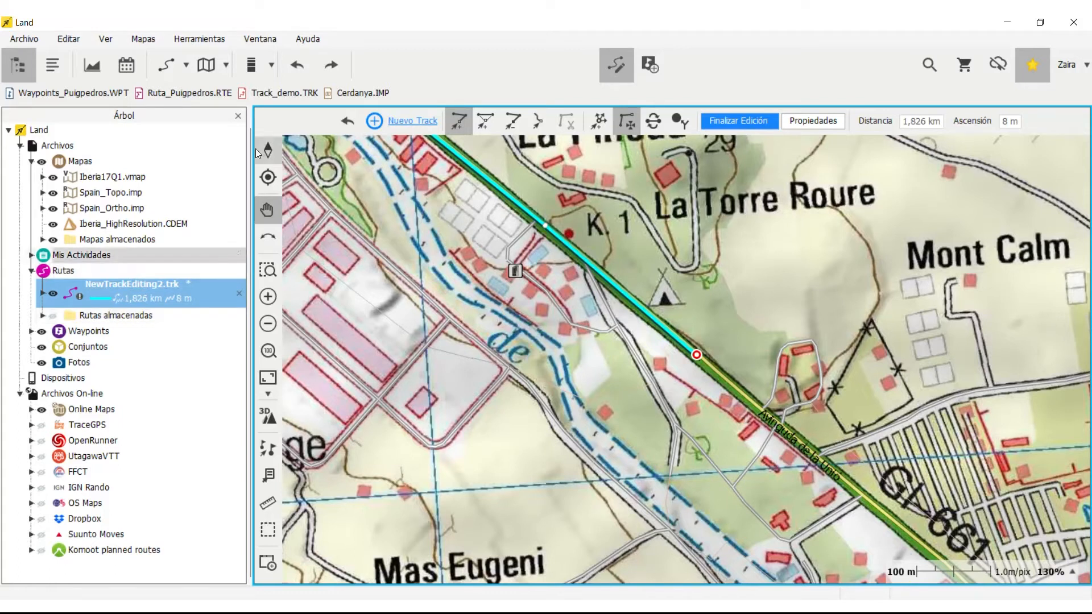
pyautogui.click(598, 121)
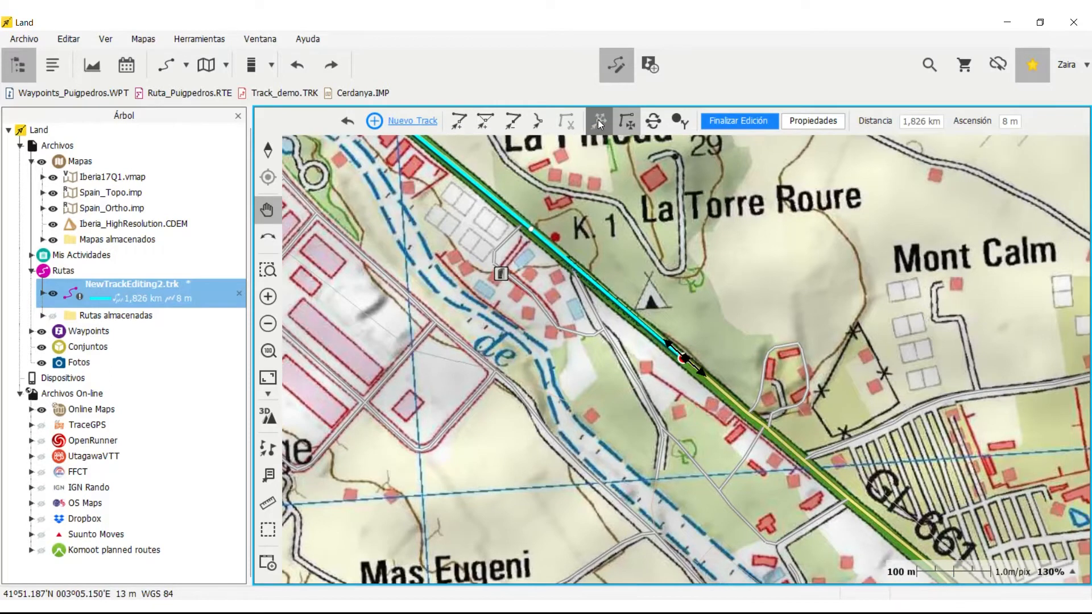
pyautogui.click(700, 371)
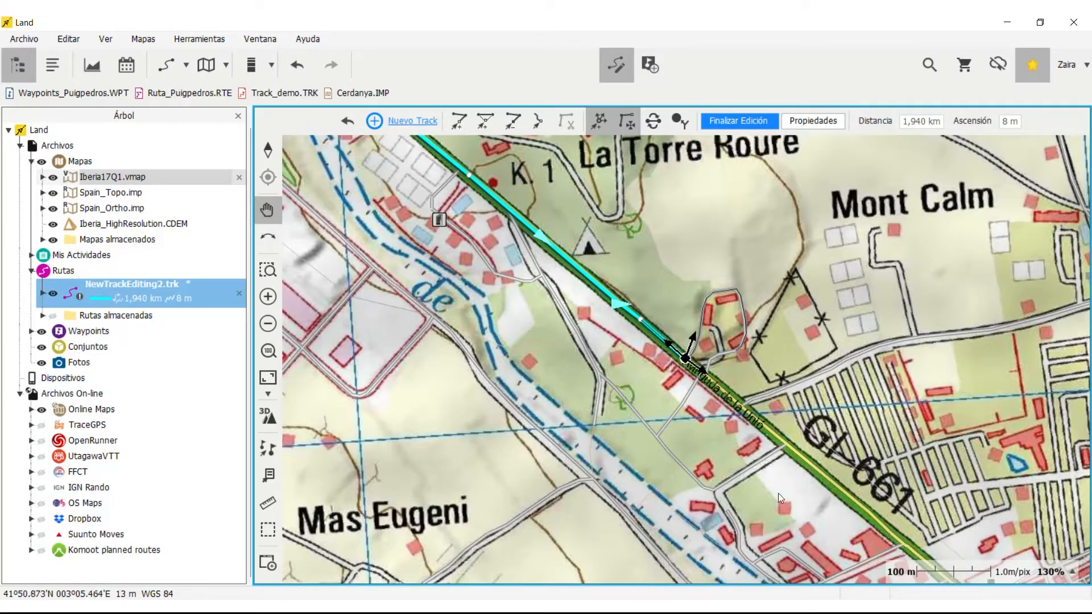
# Step: Extend the track about 700 m along Avinguda de la Unió to the south side of the roundabout at Avinguda de Catalunya
pyautogui.moveTo(768, 495); pyautogui.dragTo(503, 297)
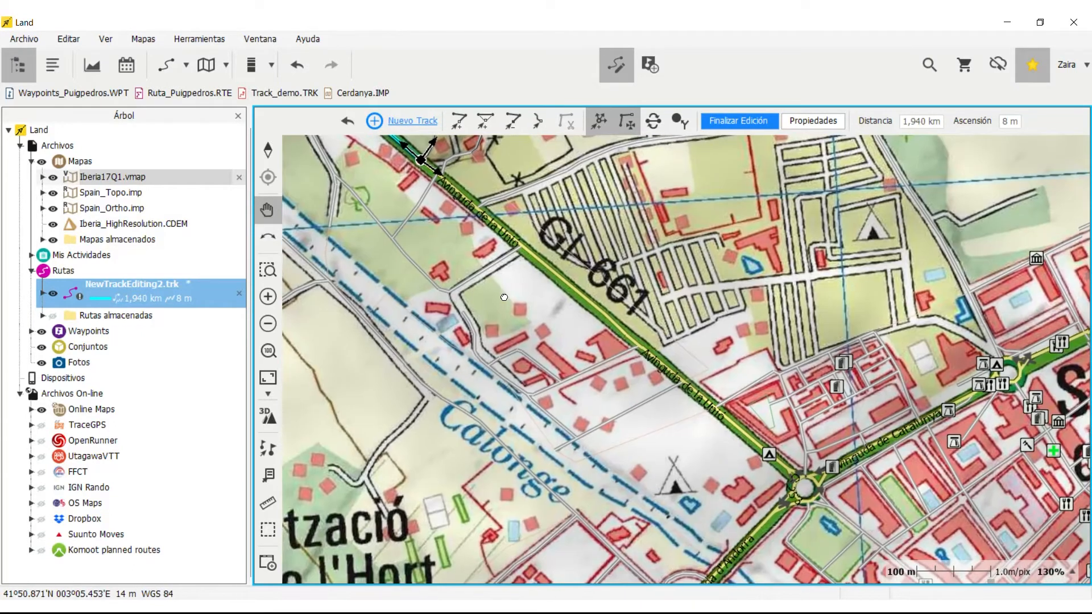
pyautogui.click(268, 323)
pyautogui.click(268, 323)
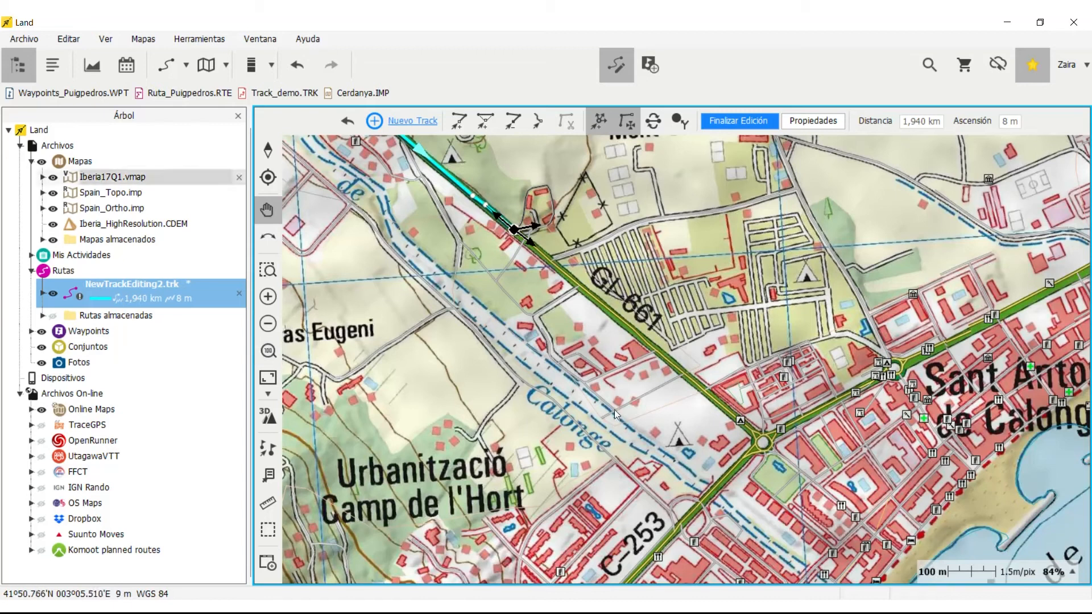
pyautogui.moveTo(638, 428); pyautogui.dragTo(591, 407)
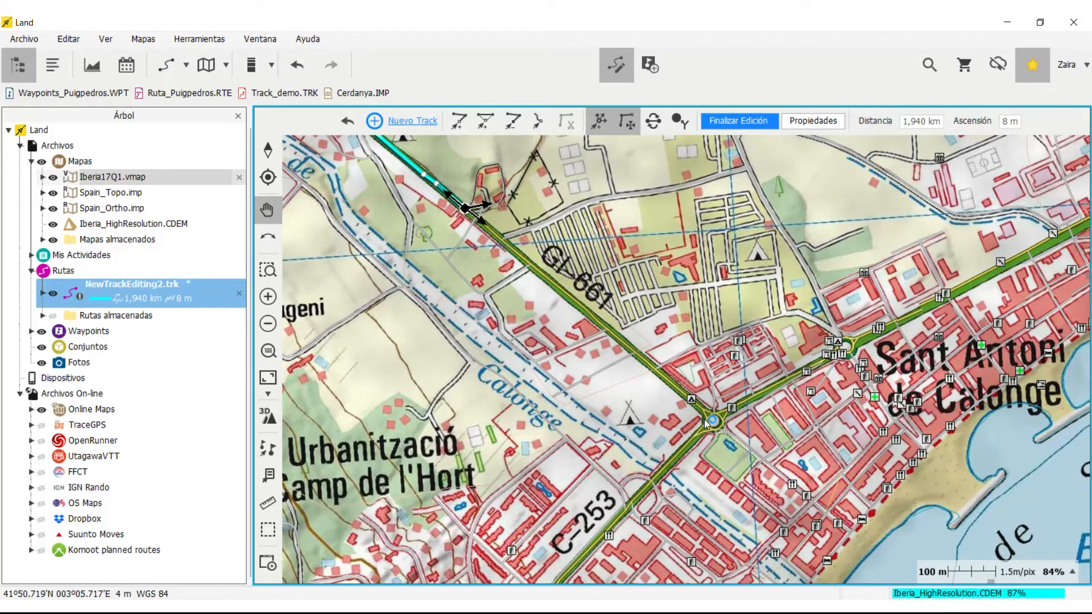
pyautogui.press('space')
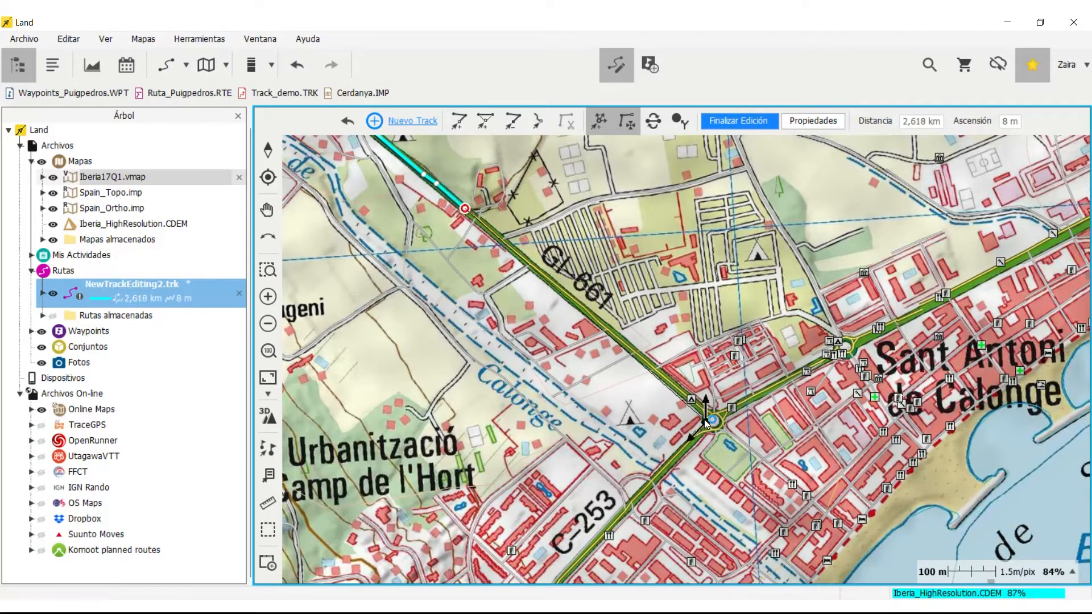
pyautogui.click(705, 421)
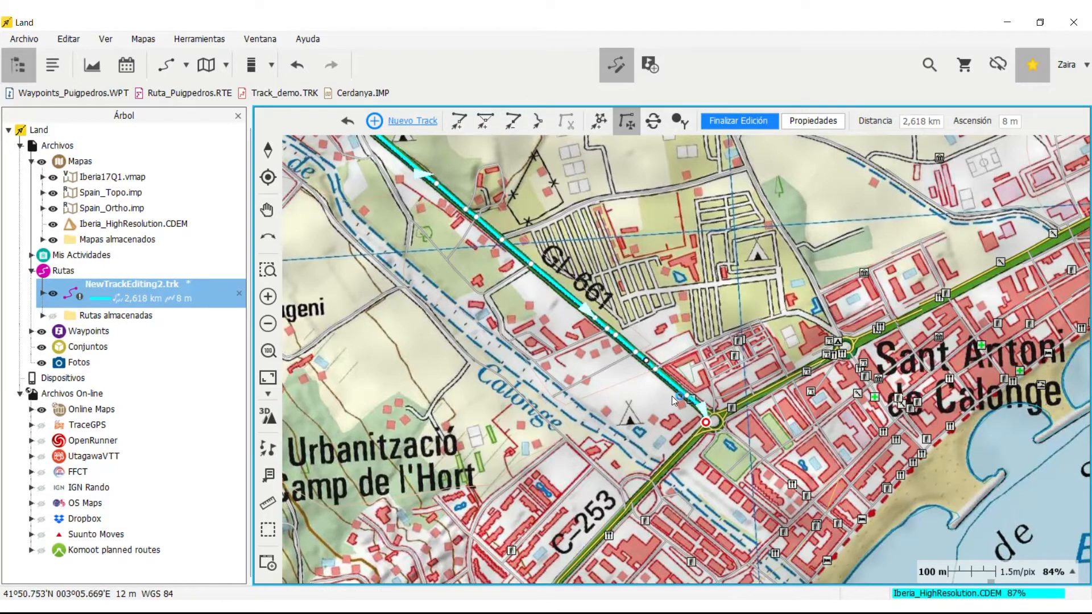
pyautogui.click(715, 434)
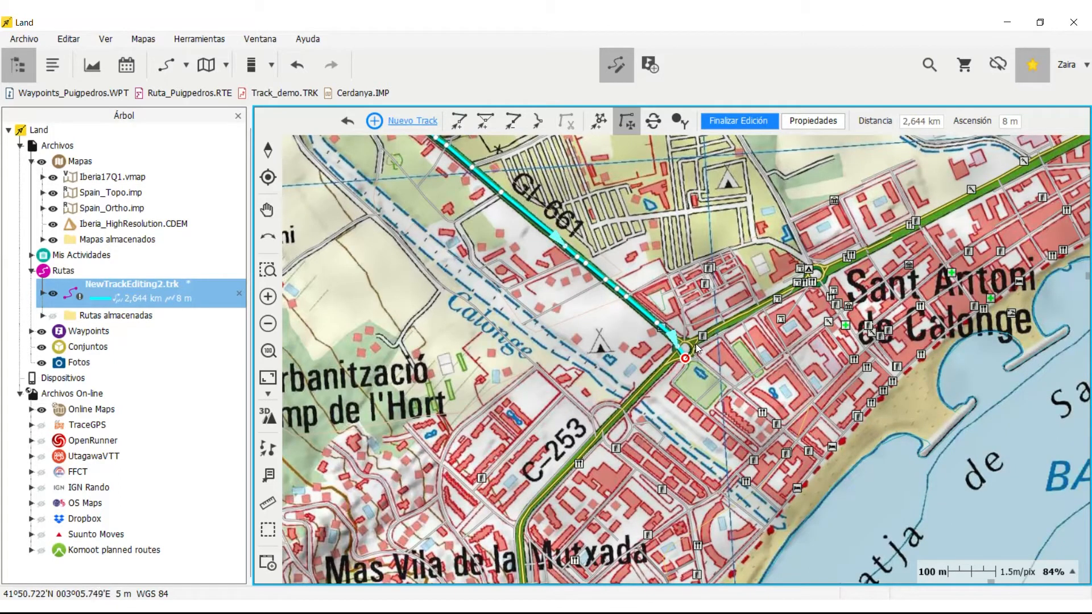
# Step: Turn automatic road-following back on and continue the track about 90 m from the roundabout alongside the start of Avinguda de Catalunya
pyautogui.click(697, 345)
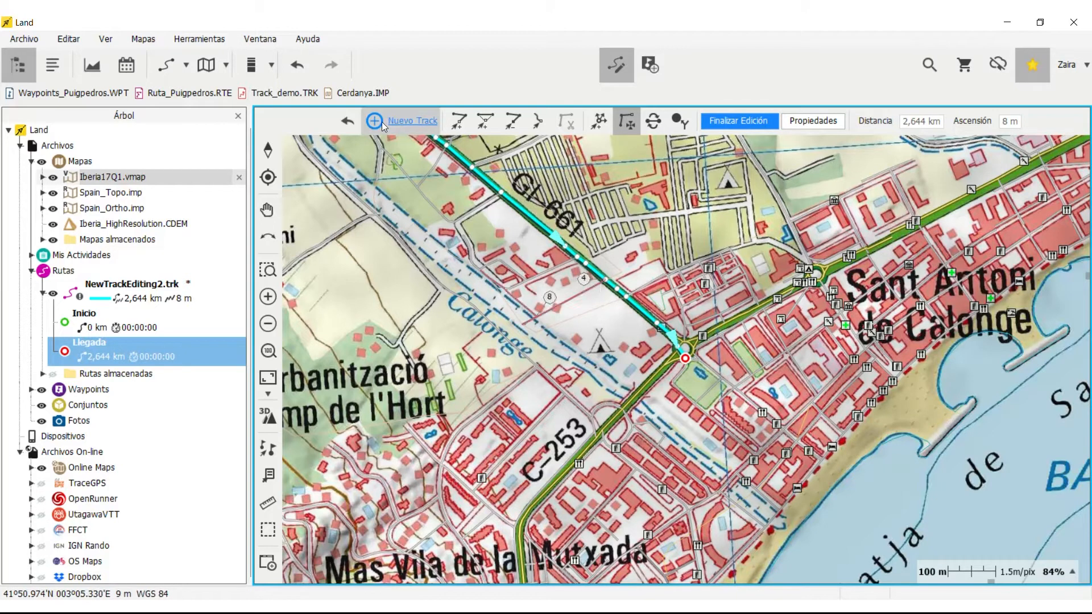
pyautogui.click(595, 123)
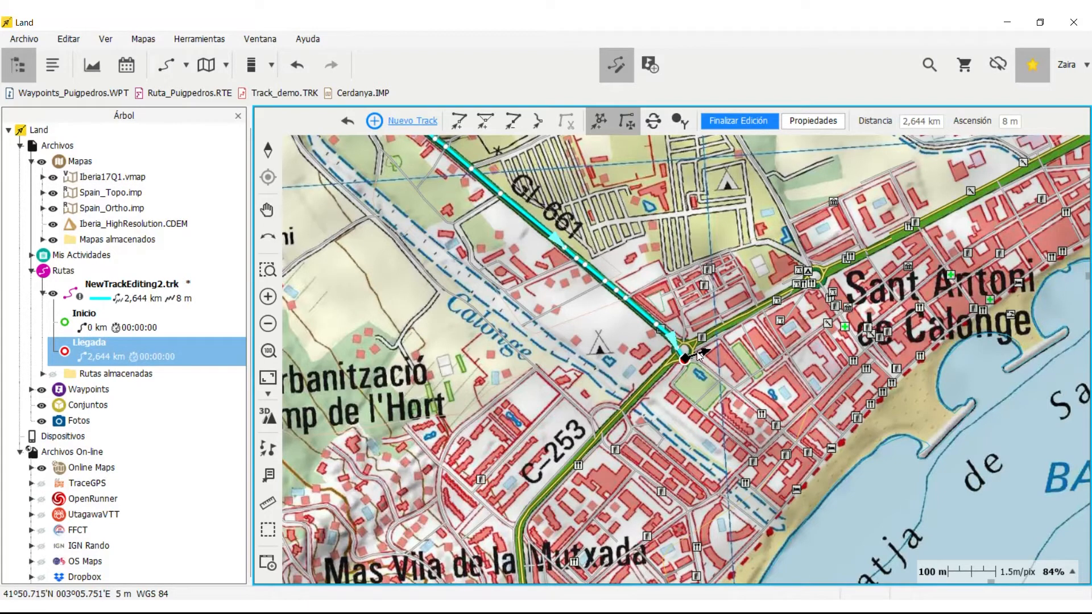
pyautogui.click(705, 355)
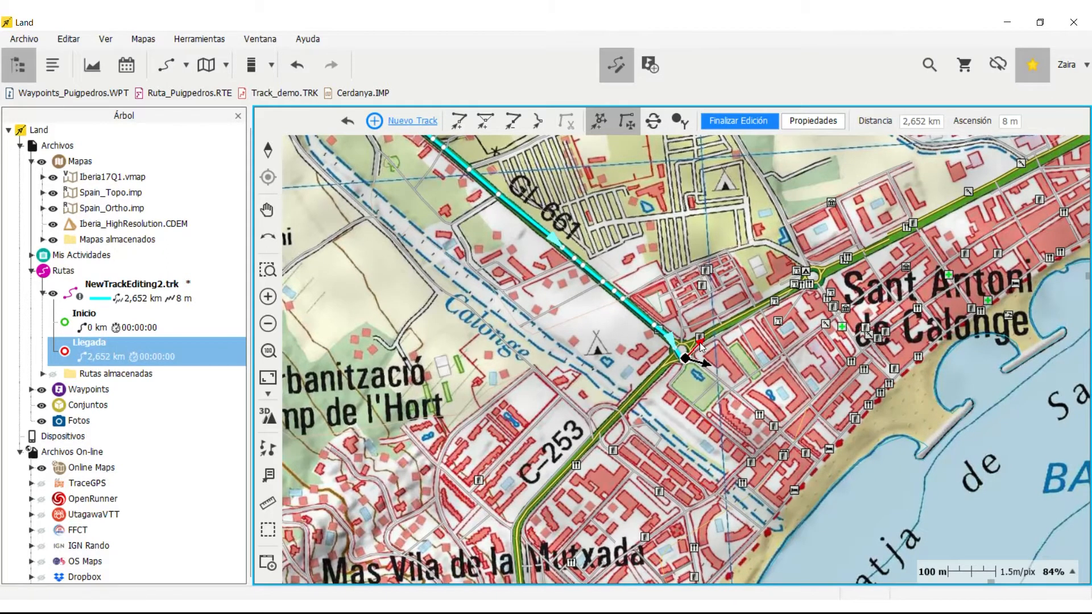
pyautogui.click(700, 345)
pyautogui.click(705, 356)
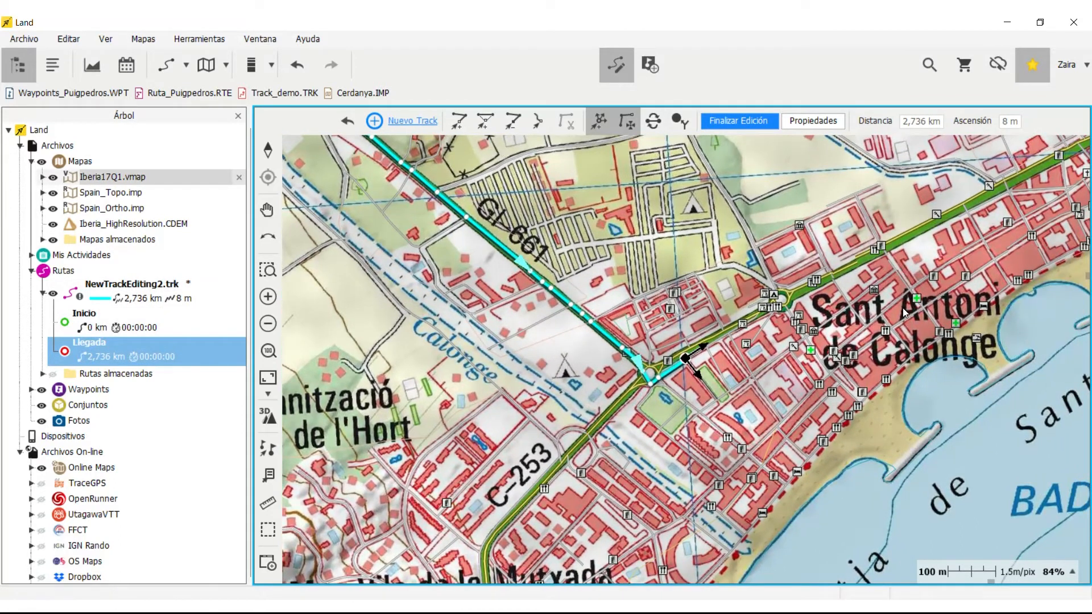
# Step: Extend the track about 700 m northeast along Avinguda de Catalunya with automatic road-following, through the next roundabout and past Sant Antoni de Calonge's centre
pyautogui.click(267, 298)
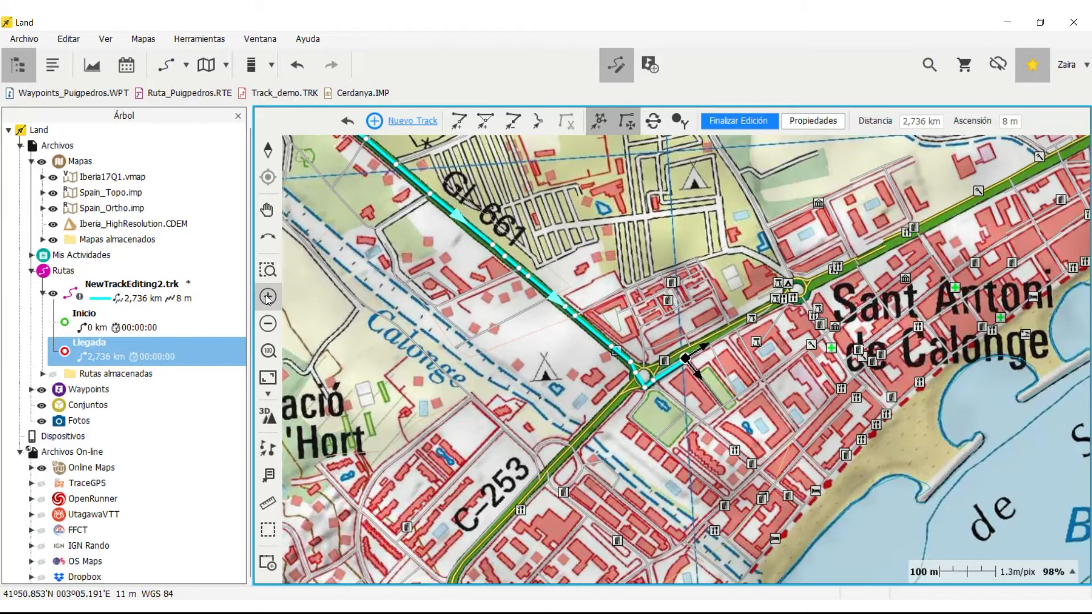
pyautogui.click(268, 296)
pyautogui.click(268, 297)
pyautogui.click(267, 296)
pyautogui.moveTo(697, 433); pyautogui.dragTo(649, 424)
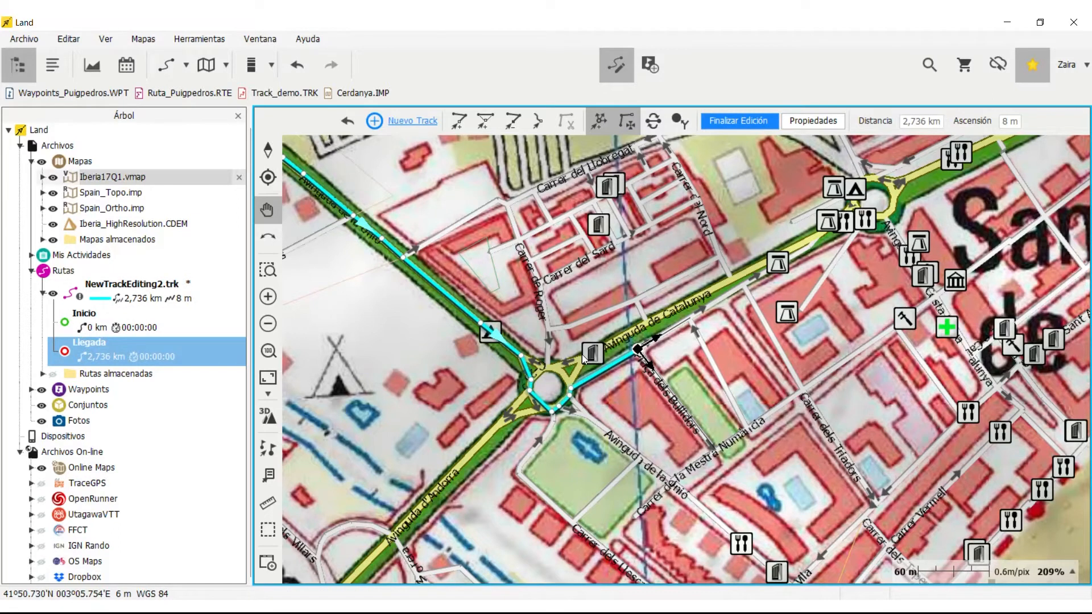
pyautogui.moveTo(691, 390); pyautogui.dragTo(582, 449)
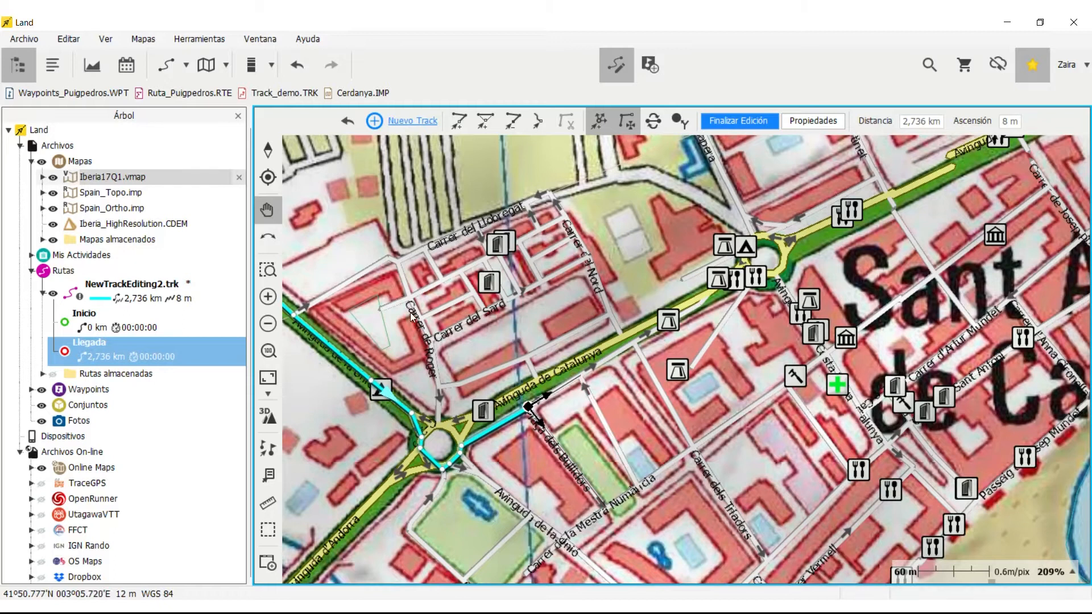
pyautogui.click(268, 324)
pyautogui.click(268, 324)
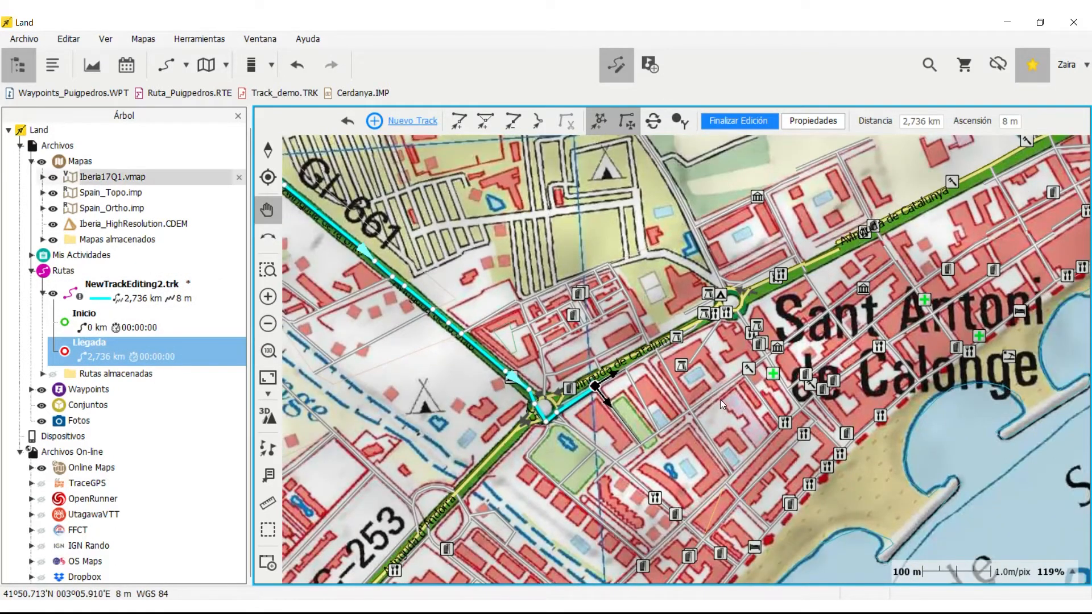
pyautogui.moveTo(729, 397); pyautogui.dragTo(559, 401)
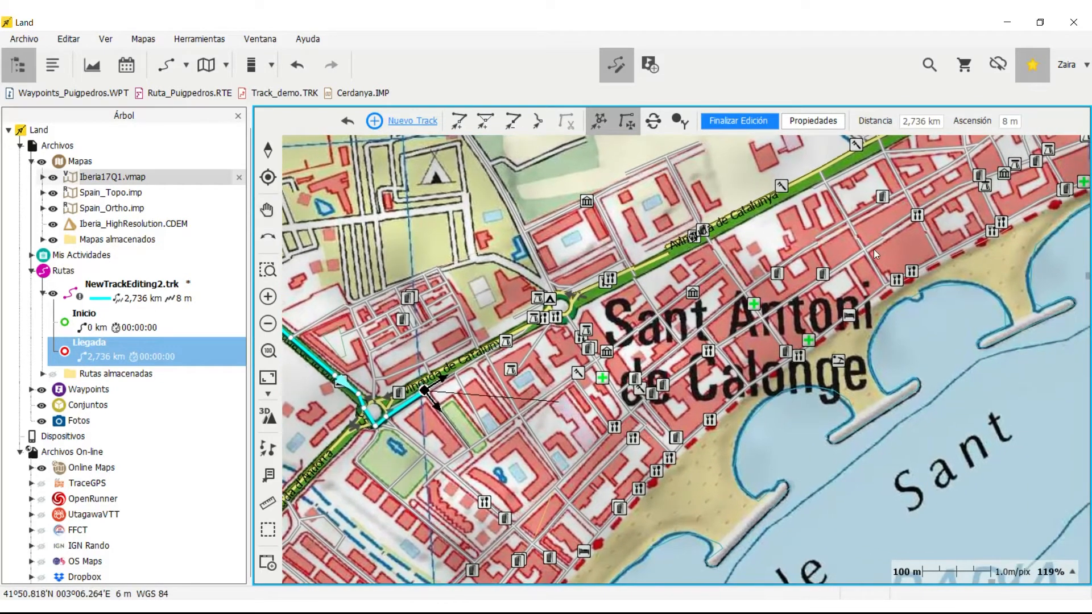
pyautogui.click(831, 164)
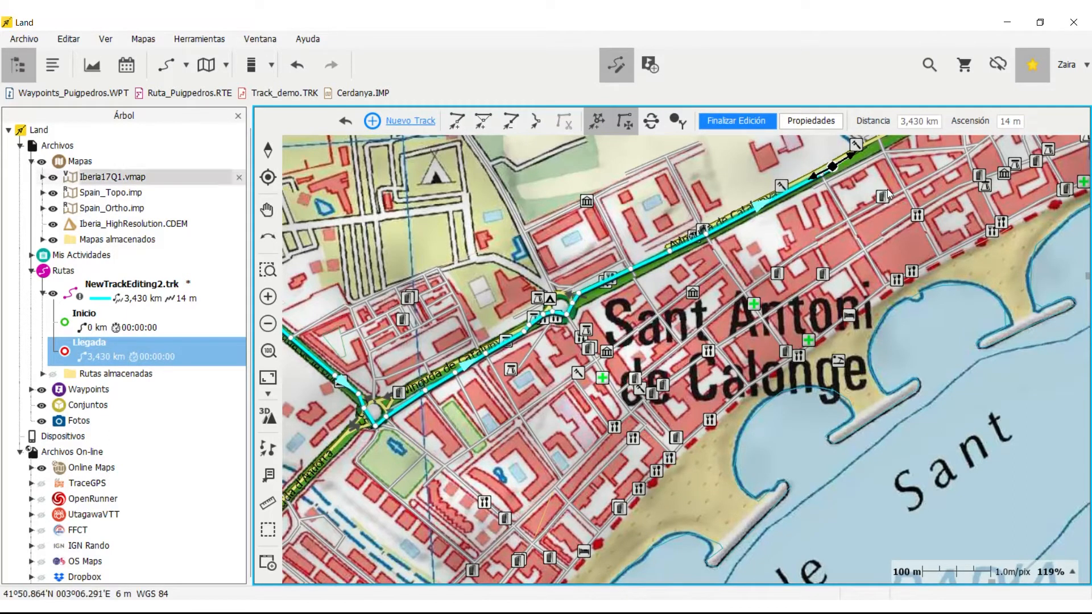
# Step: Extend the track about 770 m along Avinguda de Catalunya to just before the roundabout south of Ermita de Sta. M. del Mar
pyautogui.moveTo(784, 260); pyautogui.dragTo(418, 443)
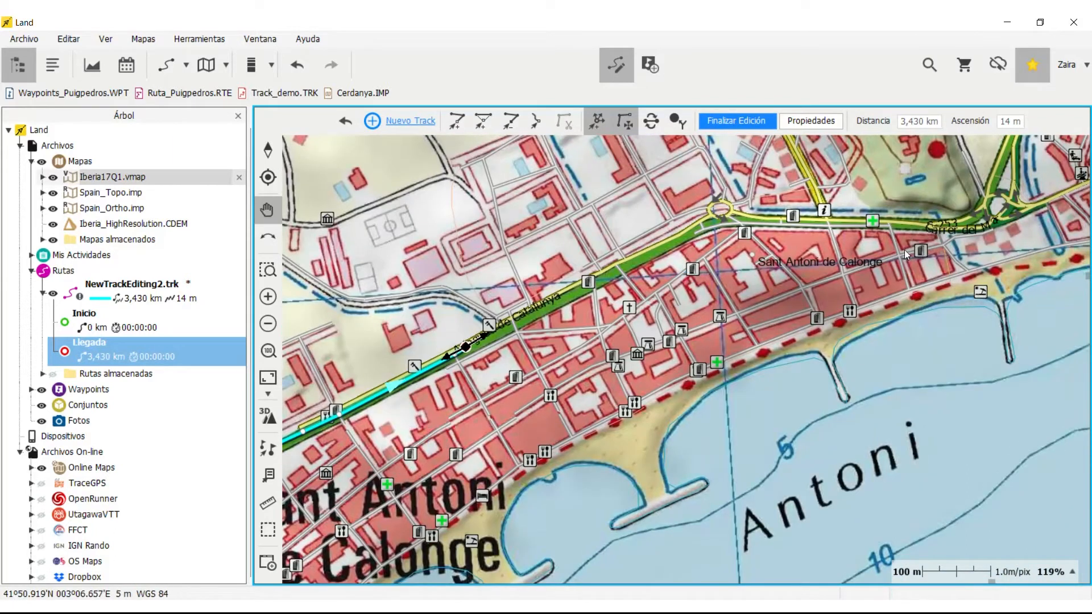
pyautogui.press('space')
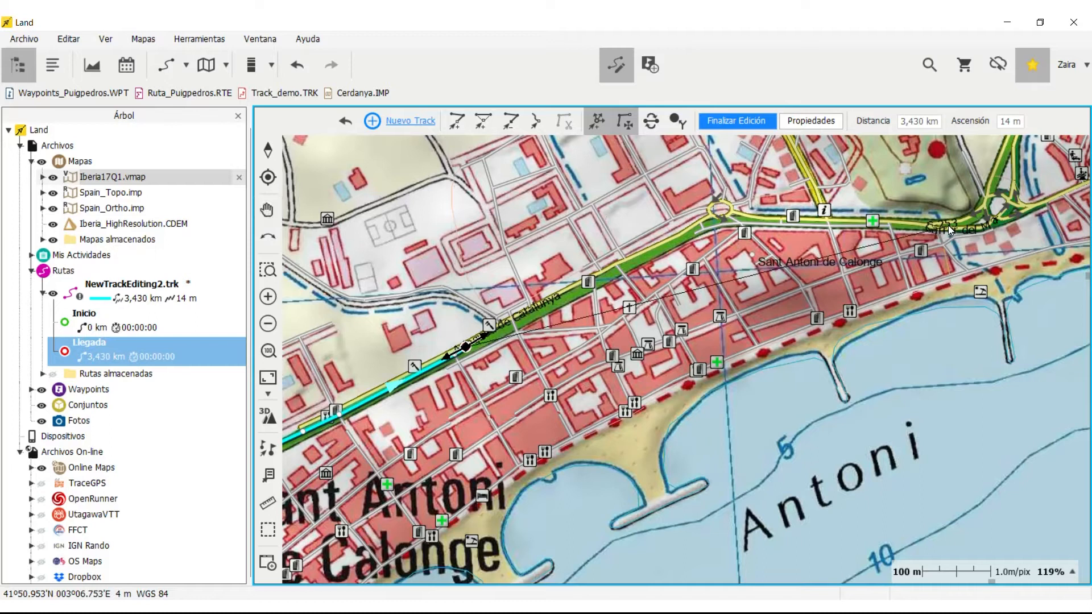
pyautogui.click(947, 225)
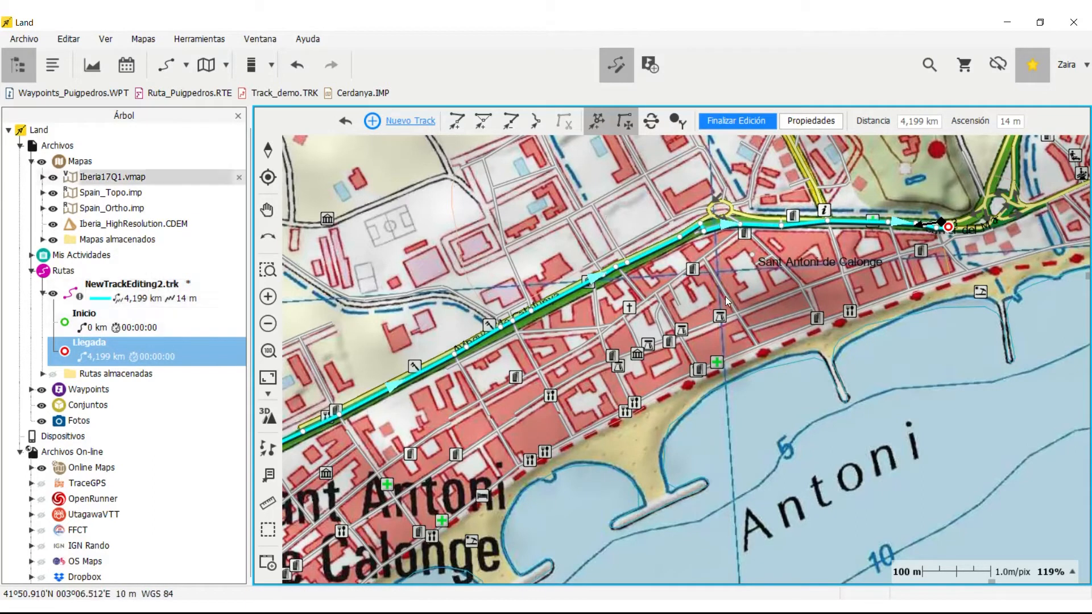
# Step: Examine the drawn track and the surrounding roads between Calonge, Sant Antoni de Calonge and Palamós to choose how the route continues
pyautogui.moveTo(780, 288); pyautogui.dragTo(725, 307)
pyautogui.moveTo(406, 347); pyautogui.dragTo(397, 370)
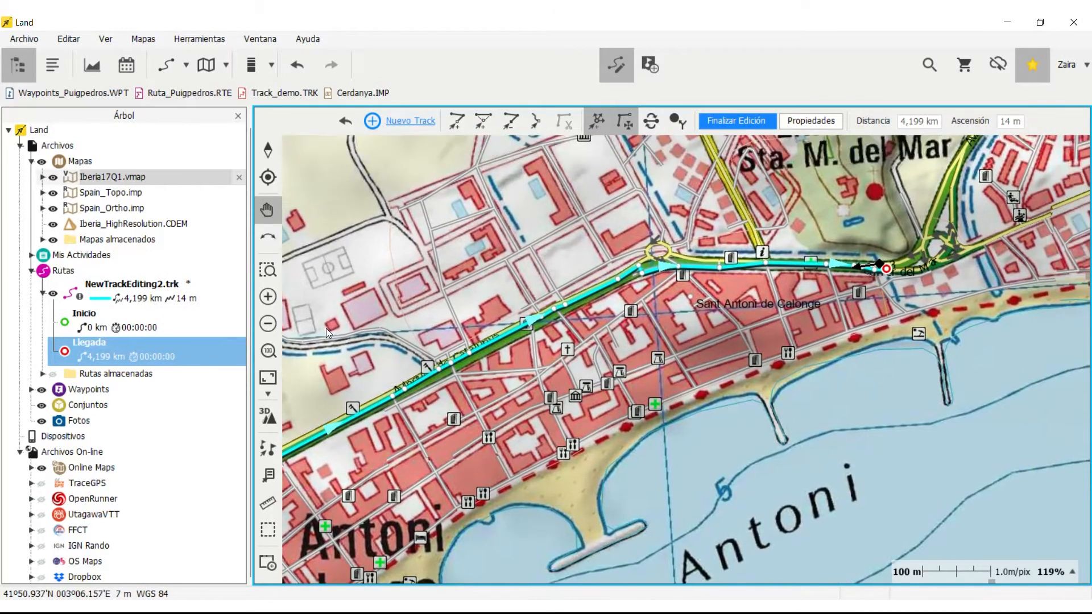
pyautogui.click(268, 324)
pyautogui.click(268, 323)
pyautogui.click(267, 324)
pyautogui.click(268, 323)
pyautogui.click(267, 351)
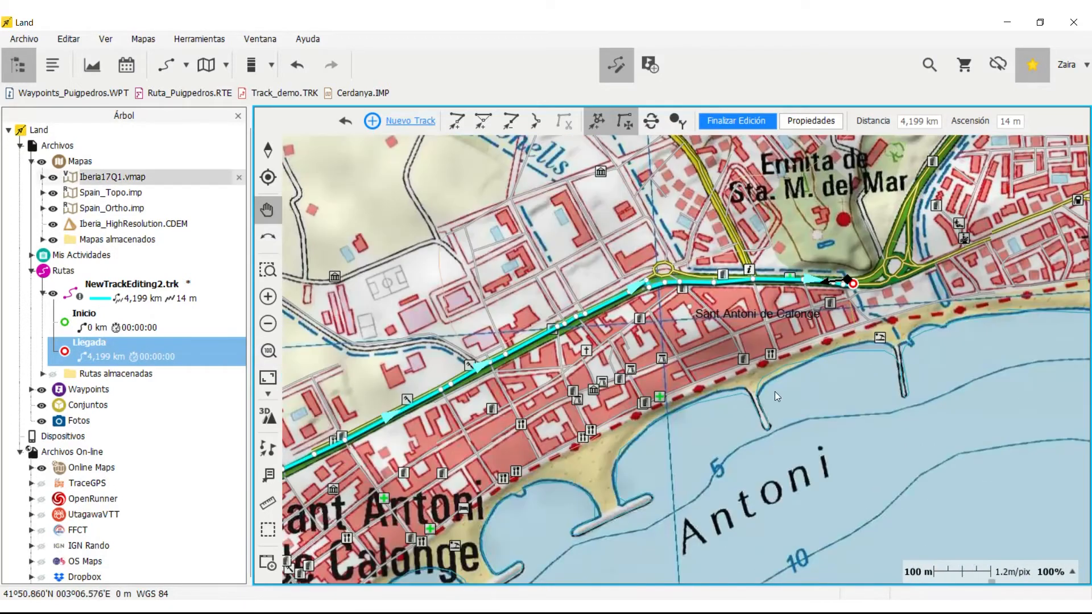
pyautogui.click(270, 323)
pyautogui.click(270, 323)
pyautogui.click(269, 324)
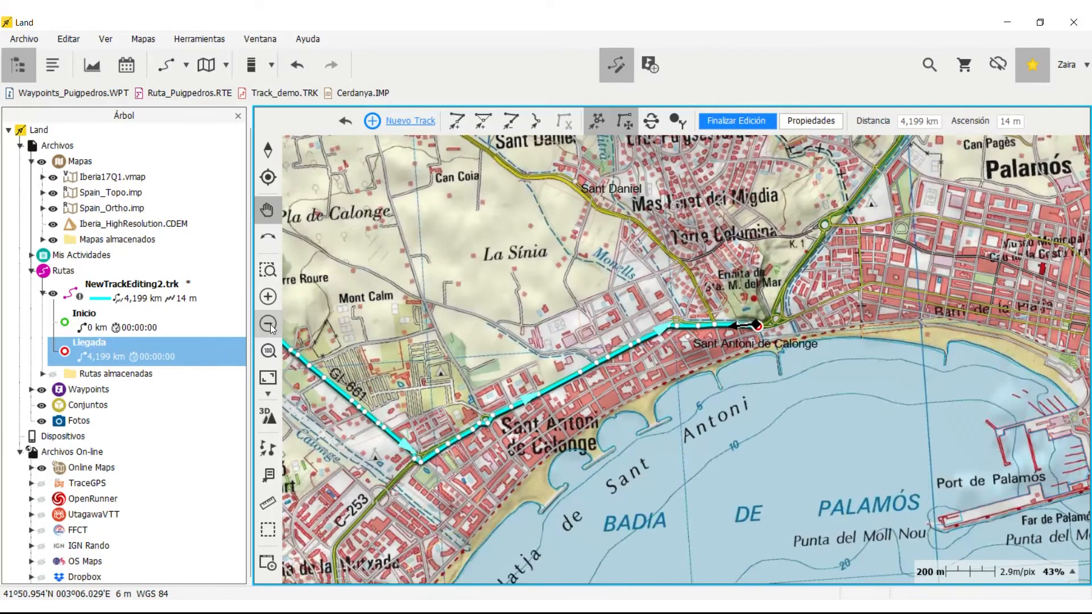
pyautogui.moveTo(782, 383); pyautogui.dragTo(637, 414)
pyautogui.moveTo(737, 287); pyautogui.dragTo(738, 346)
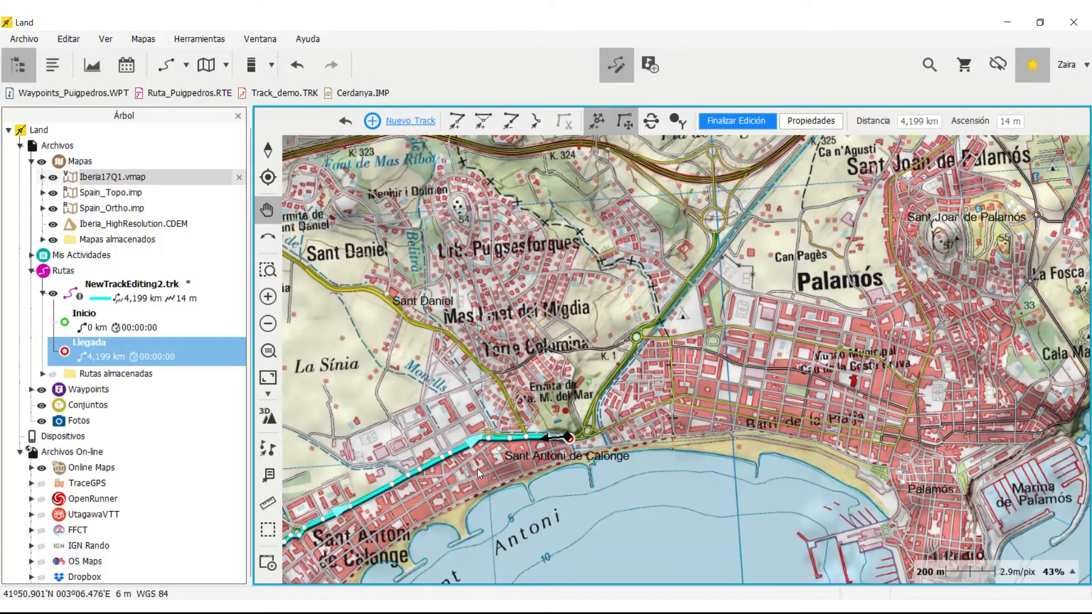
pyautogui.moveTo(476, 469); pyautogui.dragTo(692, 374)
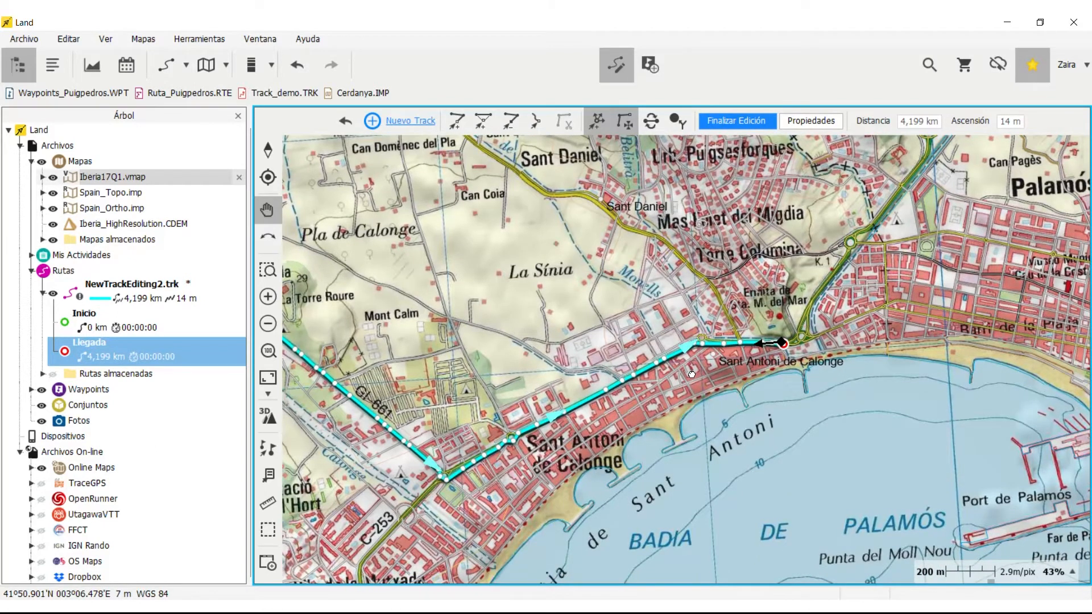
pyautogui.moveTo(816, 457); pyautogui.dragTo(708, 420)
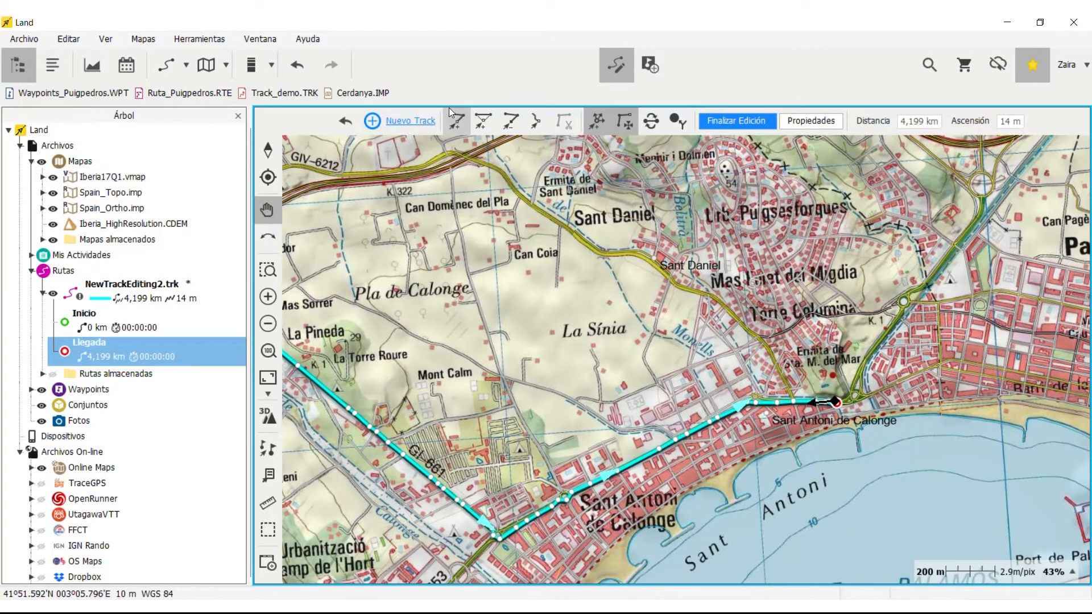
# Step: Undo the last track section and extend the track about 600 m instead, to the junction with the road towards Sant Daniel
pyautogui.click(296, 66)
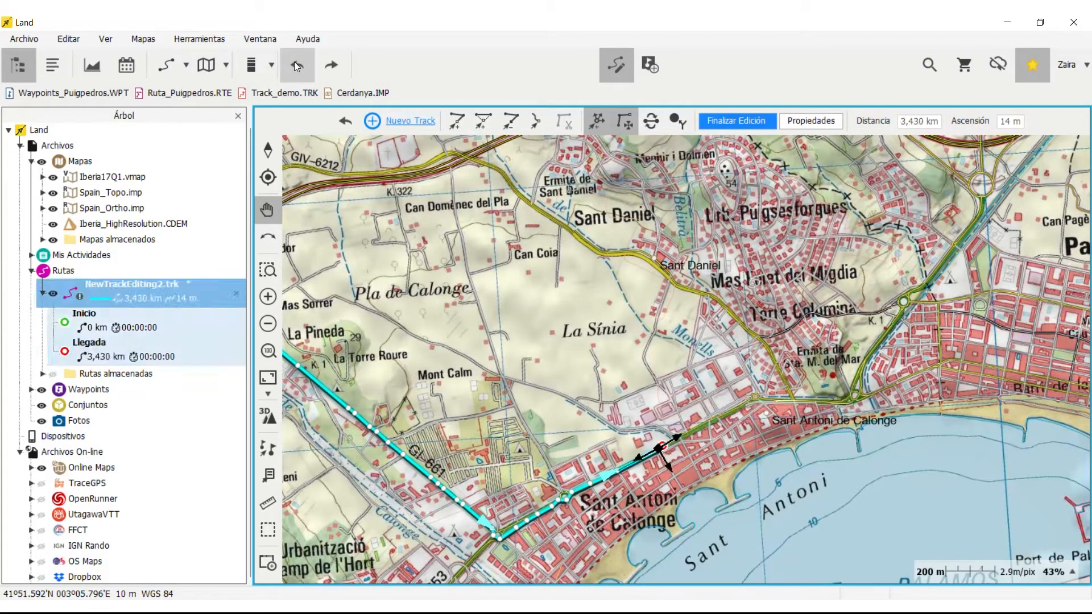
pyautogui.click(791, 401)
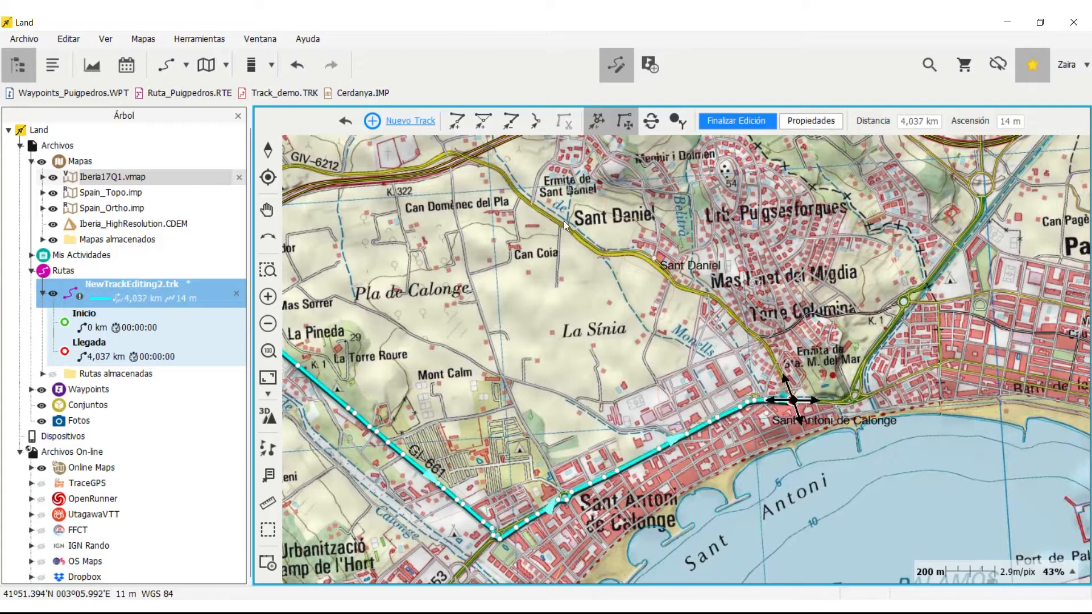
# Step: Extend the track about 2.8 km past Sant Daniel and along the GIV-6212 to near the start in Calonge, and finish editing
pyautogui.click(499, 169)
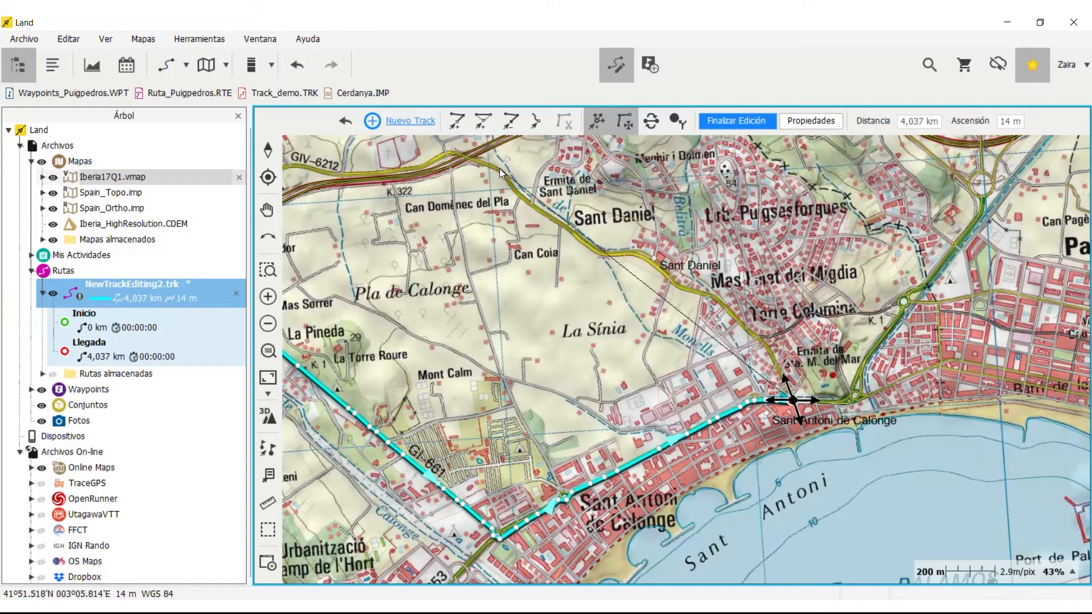
pyautogui.moveTo(423, 254); pyautogui.dragTo(860, 315)
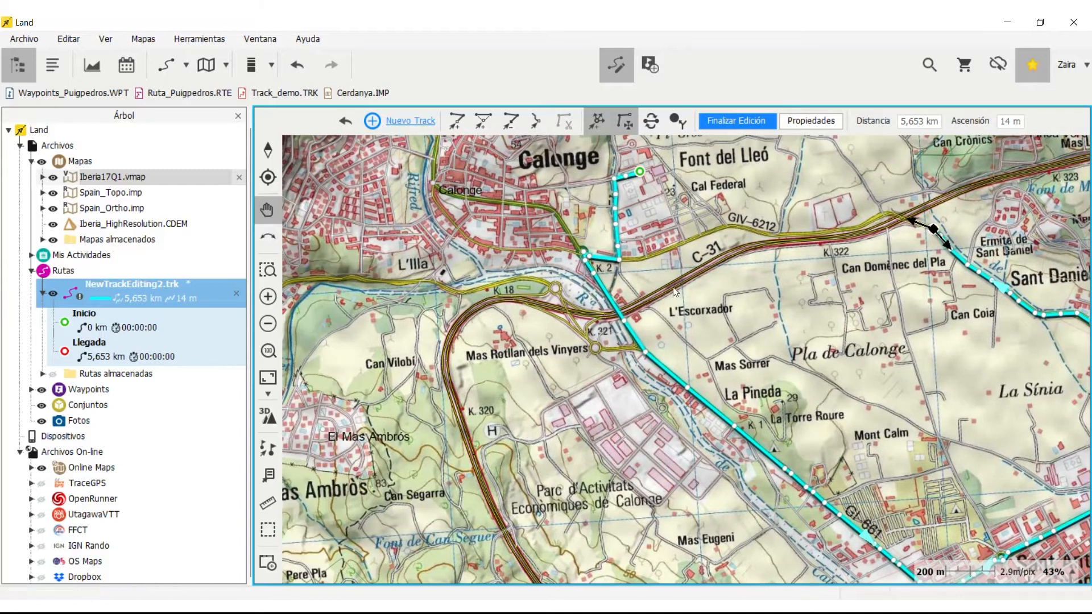
pyautogui.click(653, 254)
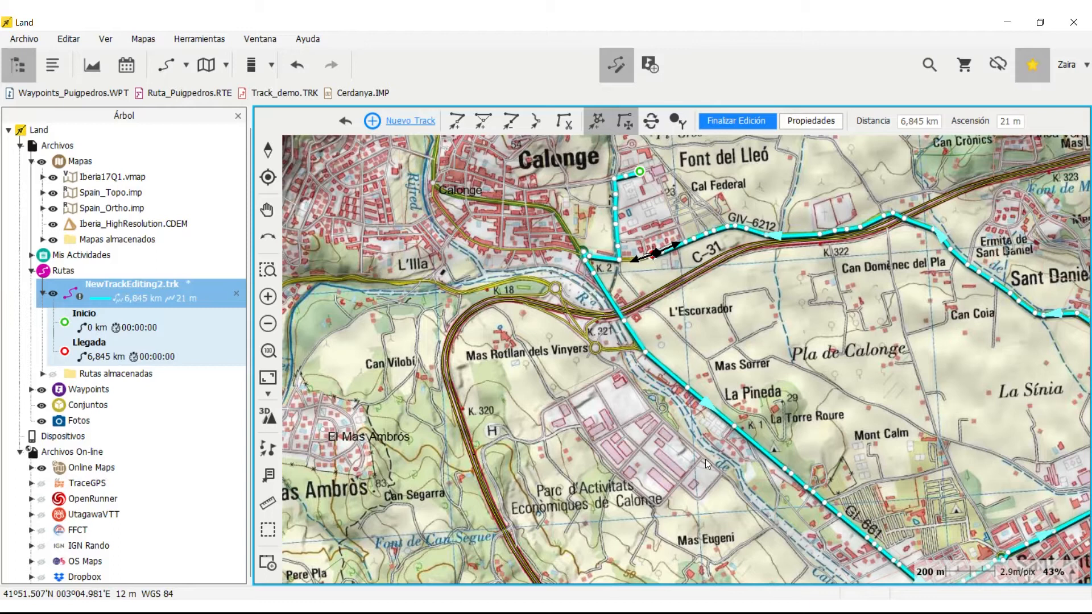
pyautogui.press('Escape')
# Step: Hide the Spain_Topo.imp map so the track lies over the orthophoto
pyautogui.moveTo(906, 344); pyautogui.dragTo(698, 331)
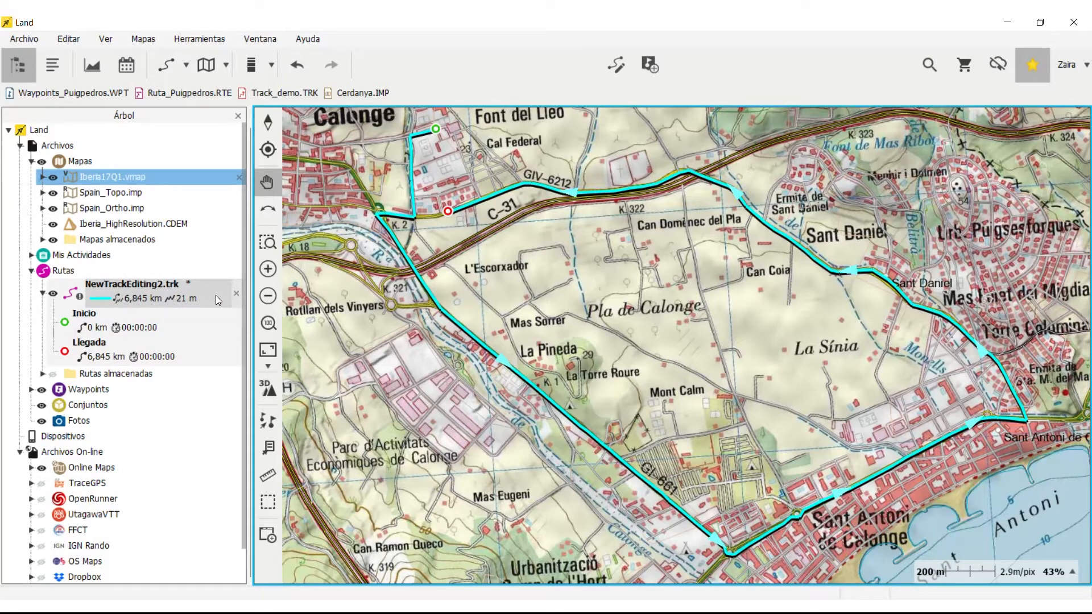
pyautogui.click(53, 193)
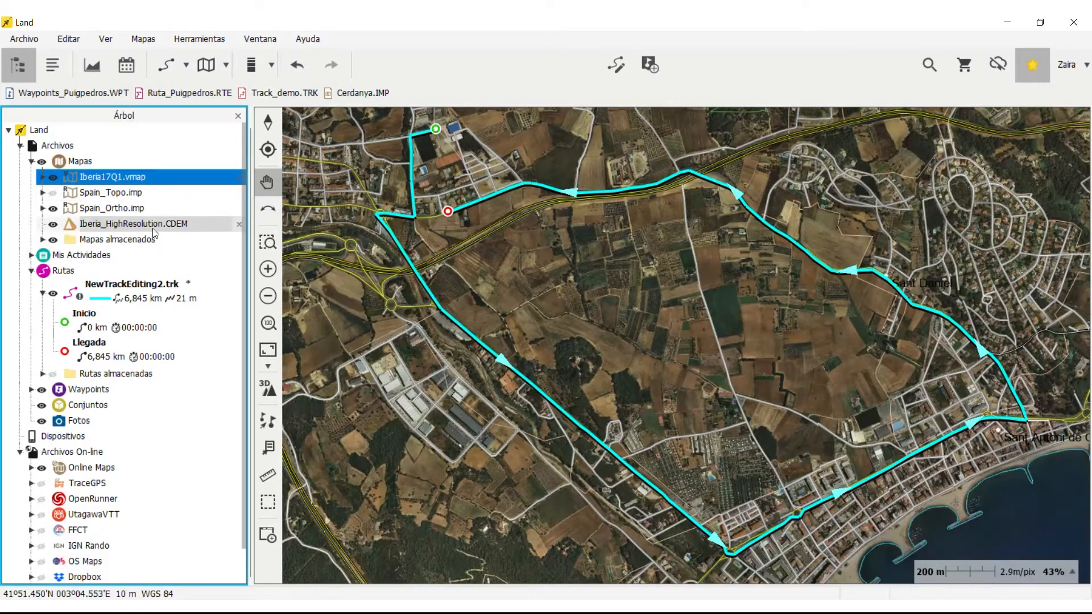
# Step: Examine the track over the orthophoto, following its return section from Calonge past Sant Daniel to Sant Antoni de Calonge
pyautogui.moveTo(757, 318); pyautogui.dragTo(816, 352)
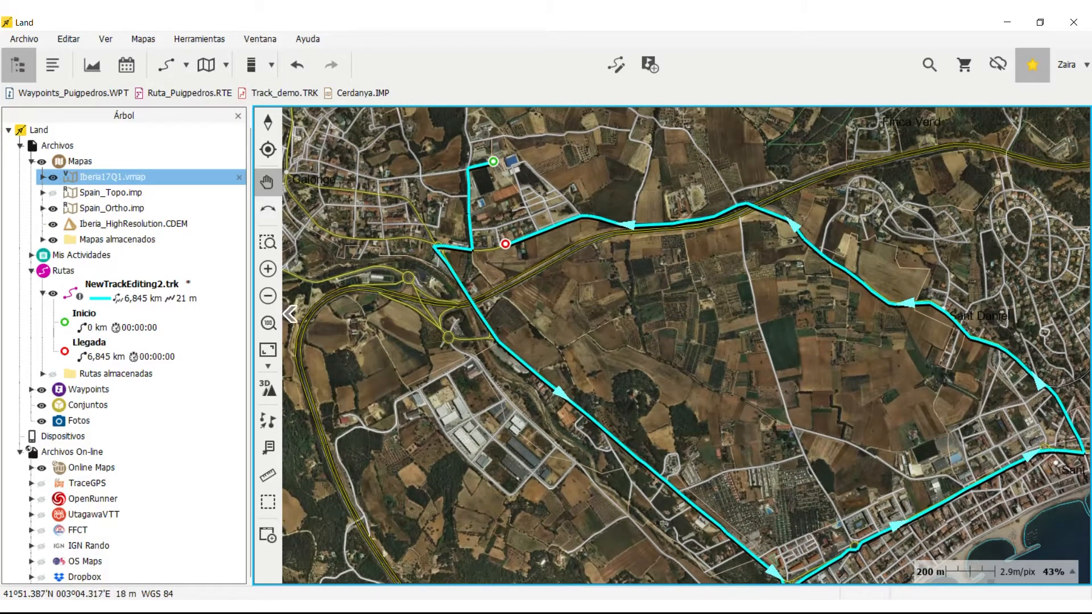
pyautogui.click(268, 268)
pyautogui.moveTo(470, 268); pyautogui.dragTo(847, 565)
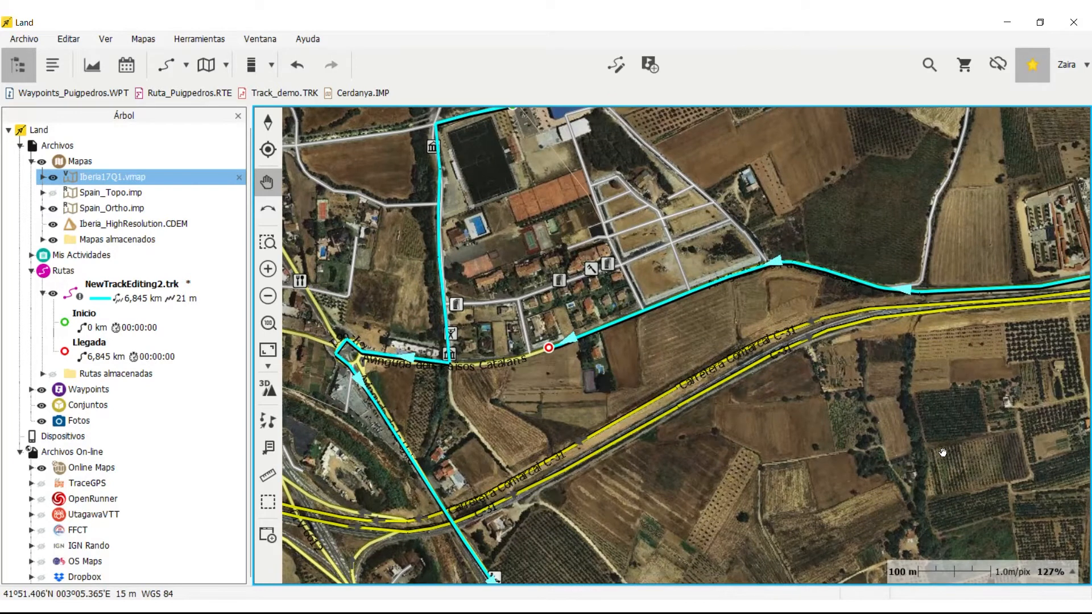
pyautogui.moveTo(944, 454); pyautogui.dragTo(514, 480)
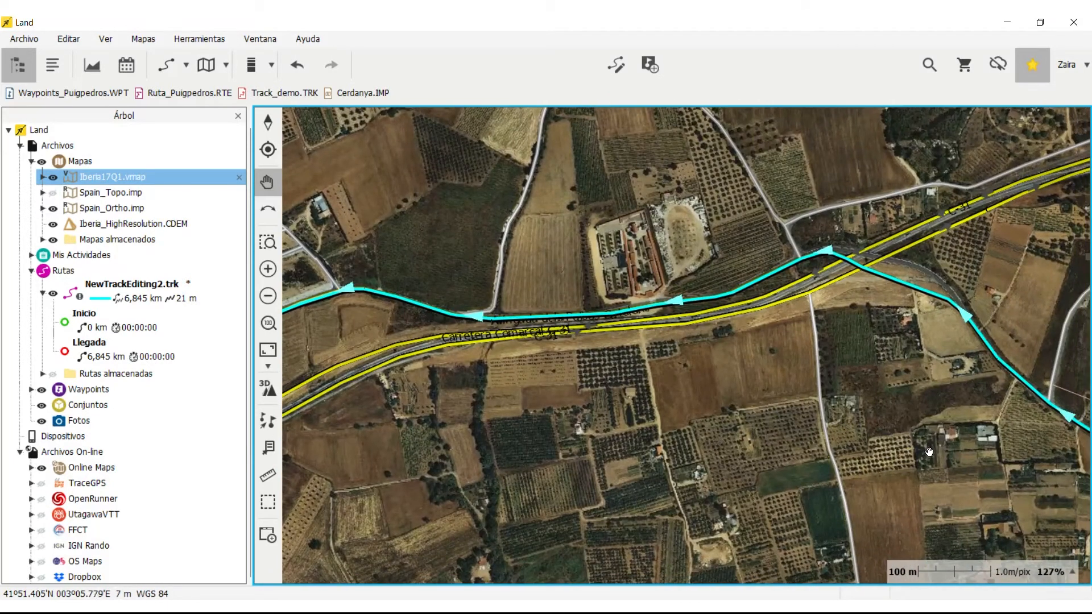
pyautogui.moveTo(933, 452); pyautogui.dragTo(481, 312)
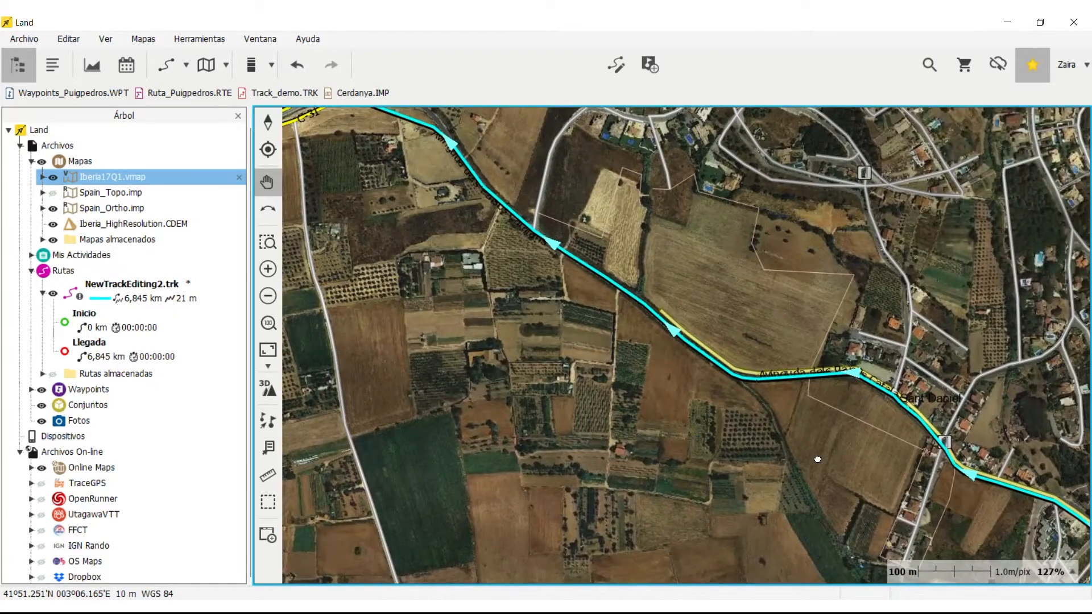
pyautogui.moveTo(940, 513); pyautogui.dragTo(597, 350)
pyautogui.moveTo(794, 531); pyautogui.dragTo(679, 403)
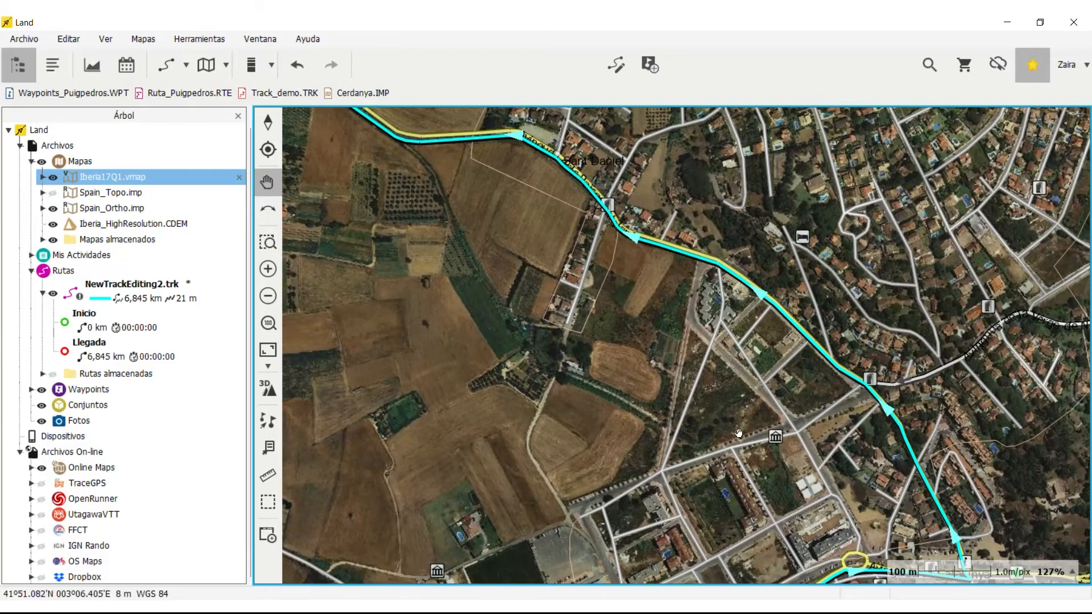
pyautogui.moveTo(770, 447); pyautogui.dragTo(748, 400)
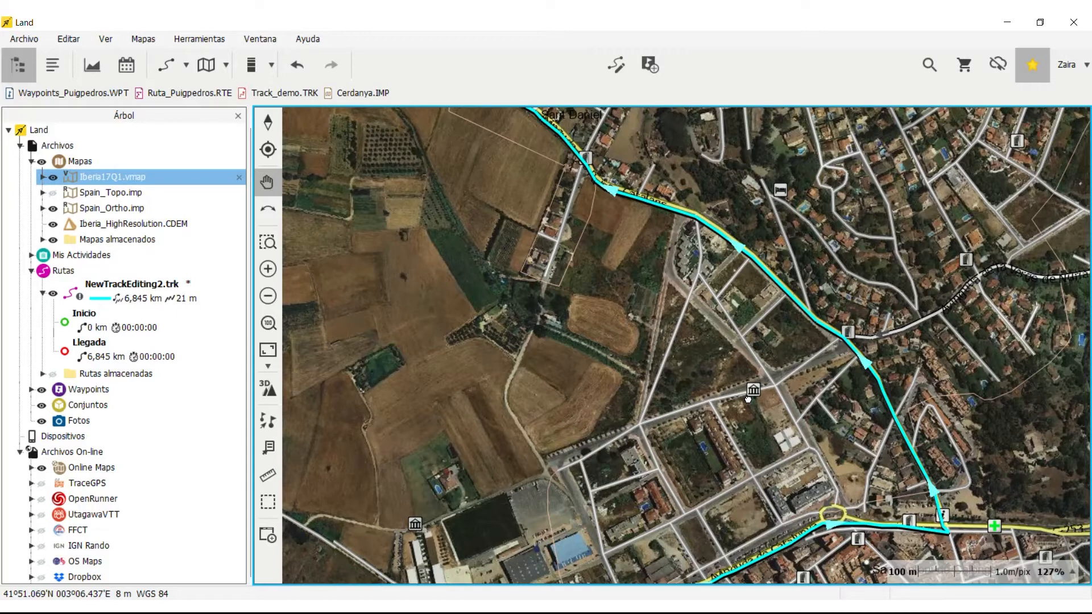
pyautogui.moveTo(744, 396); pyautogui.dragTo(760, 420)
pyautogui.moveTo(472, 231); pyautogui.dragTo(730, 414)
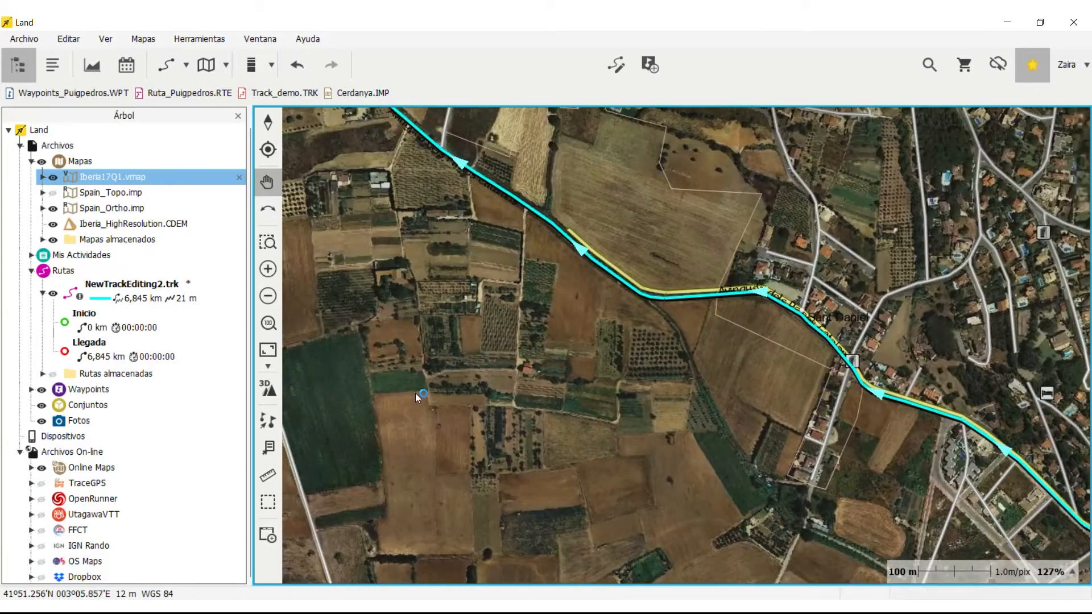
pyautogui.click(267, 296)
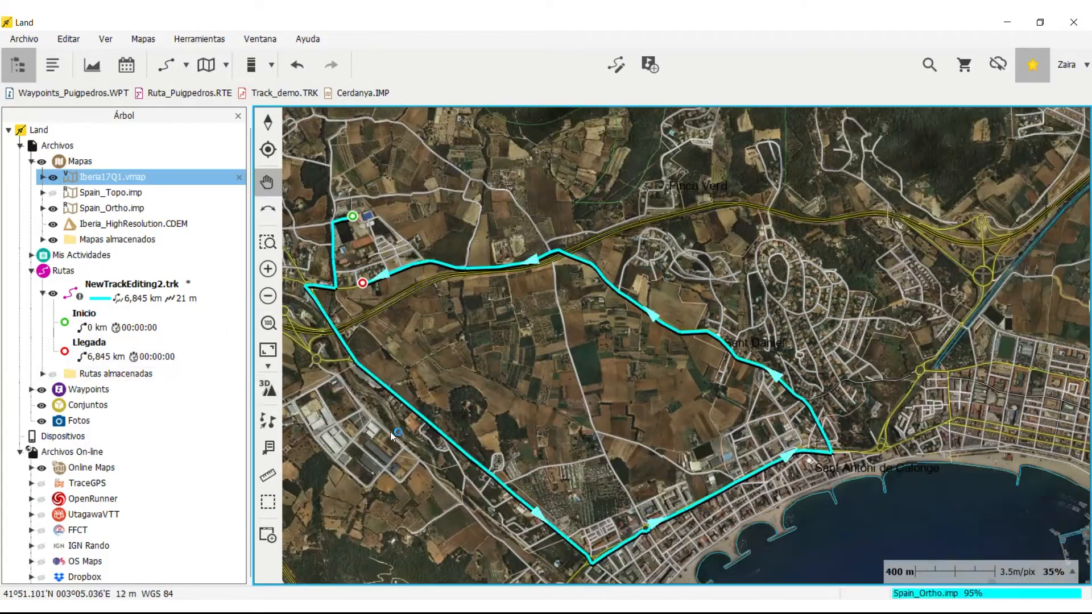
pyautogui.moveTo(547, 388); pyautogui.dragTo(657, 369)
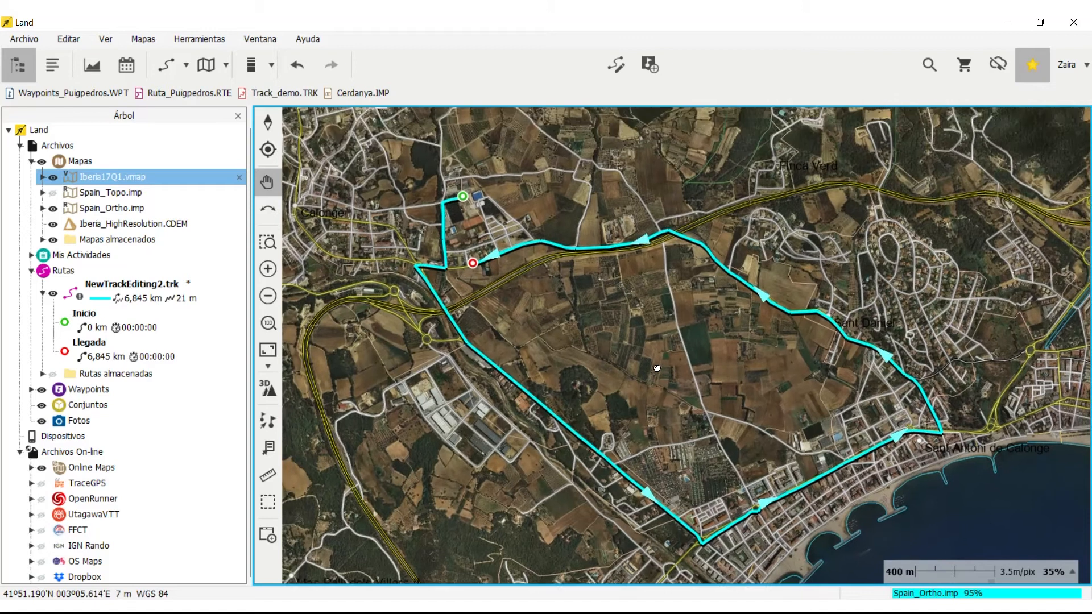
# Step: Change the track's line colour to dark blue in its display properties
pyautogui.click(791, 318)
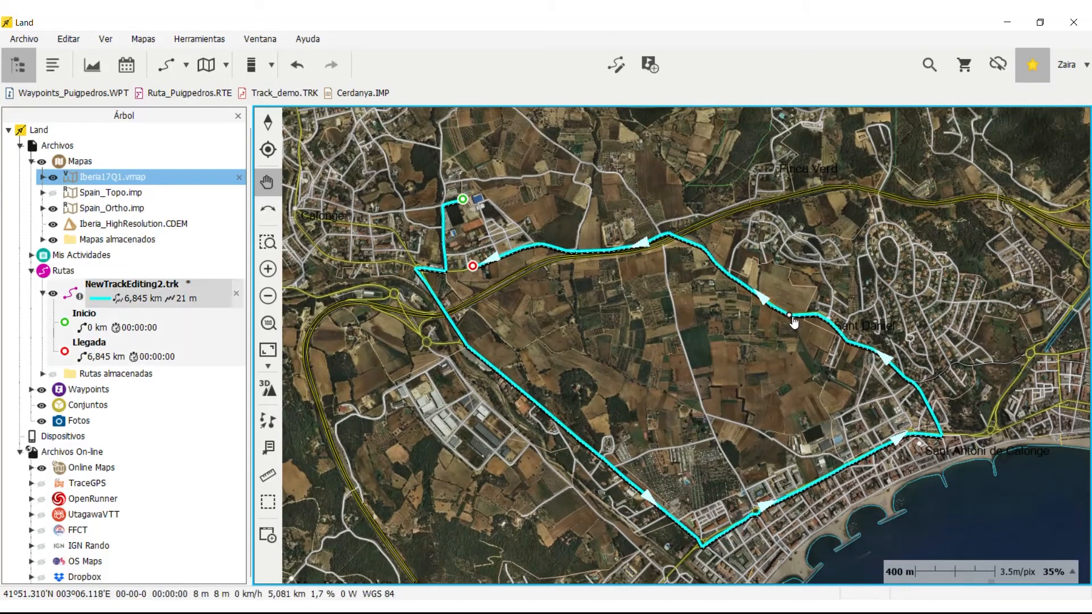
pyautogui.rightClick(793, 321)
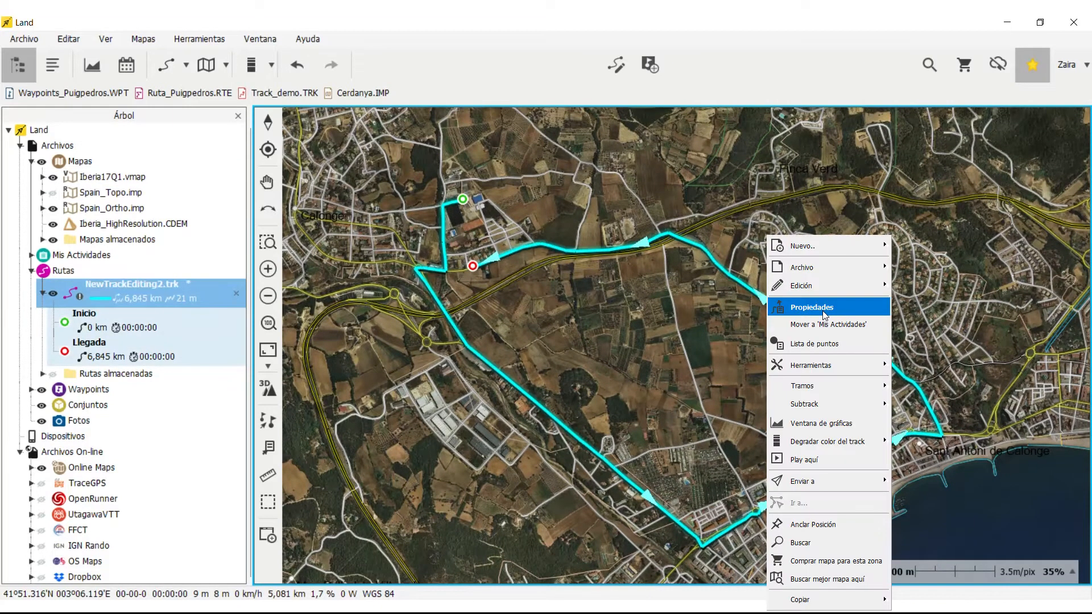
pyautogui.click(823, 310)
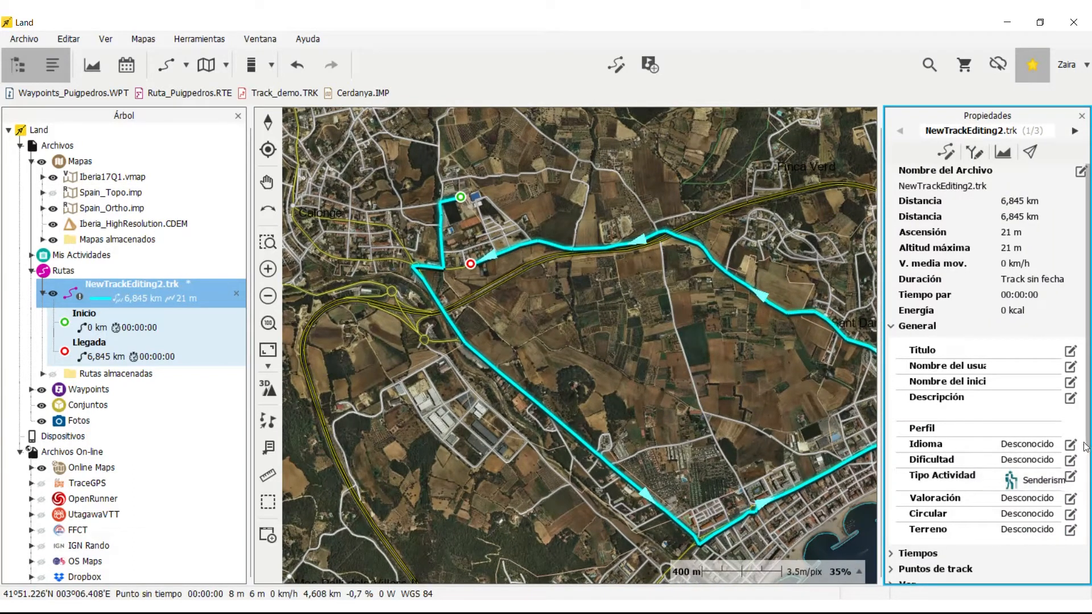
pyautogui.scroll(-5, 897, 402)
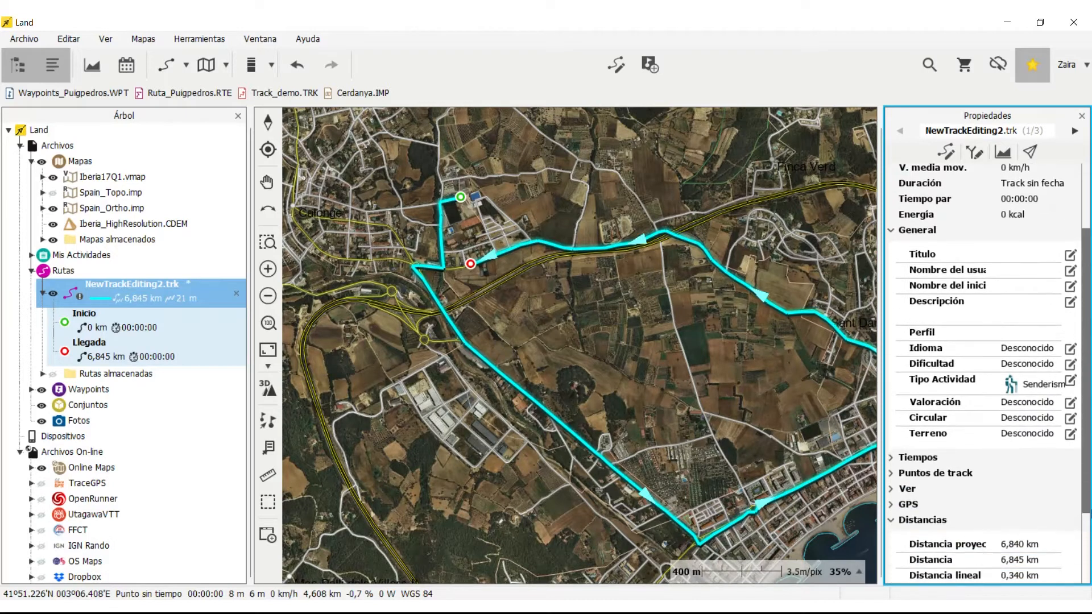
pyautogui.click(899, 386)
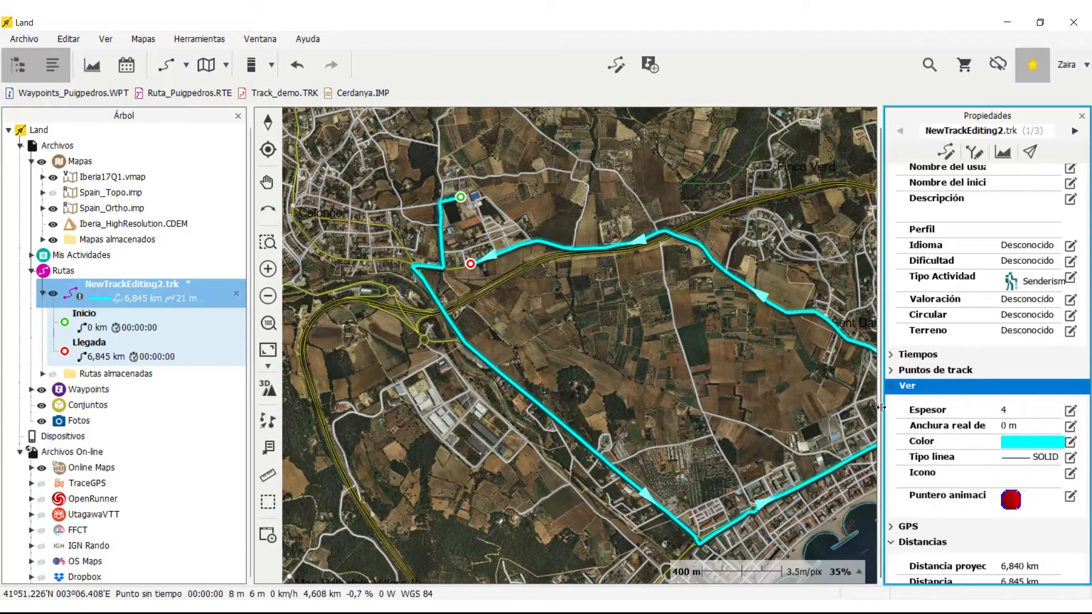
pyautogui.click(1071, 444)
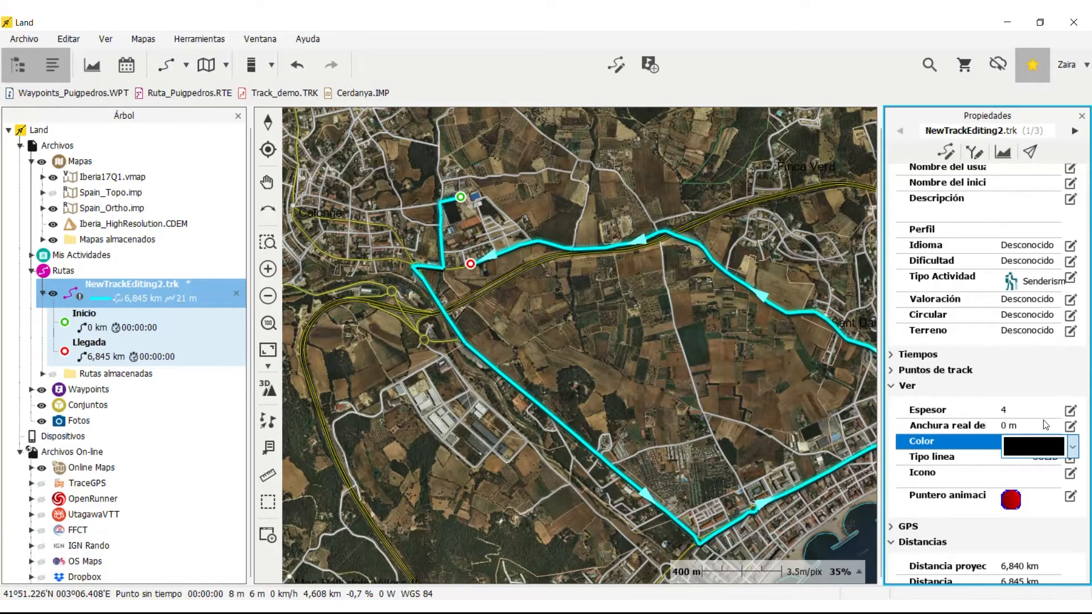
pyautogui.click(742, 352)
pyautogui.moveTo(728, 355); pyautogui.dragTo(607, 330)
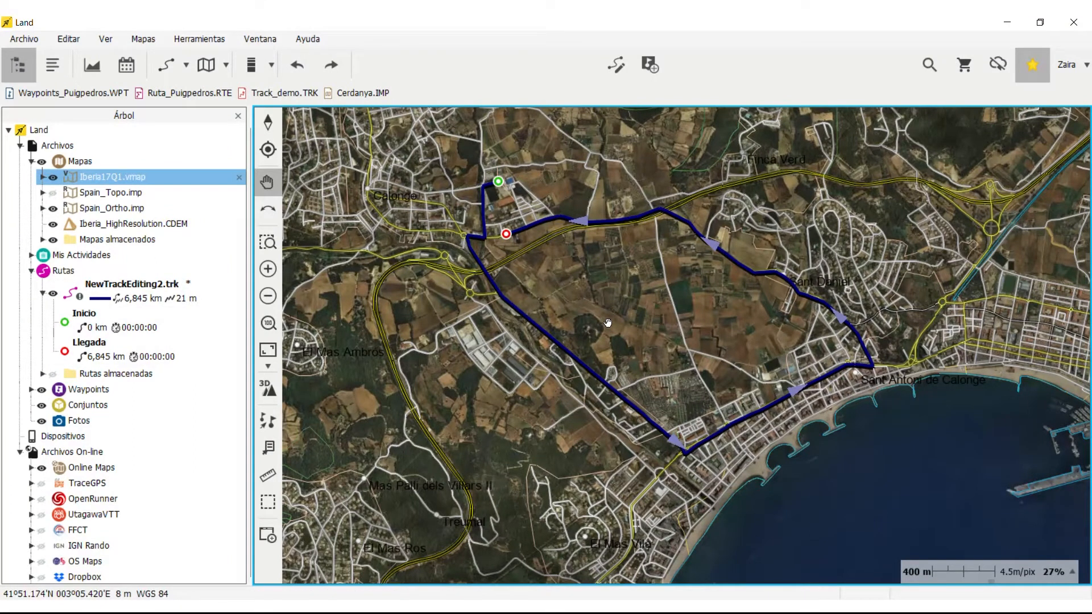
# Step: Reopen the dark blue track for editing so its individual points can be modified
pyautogui.click(619, 67)
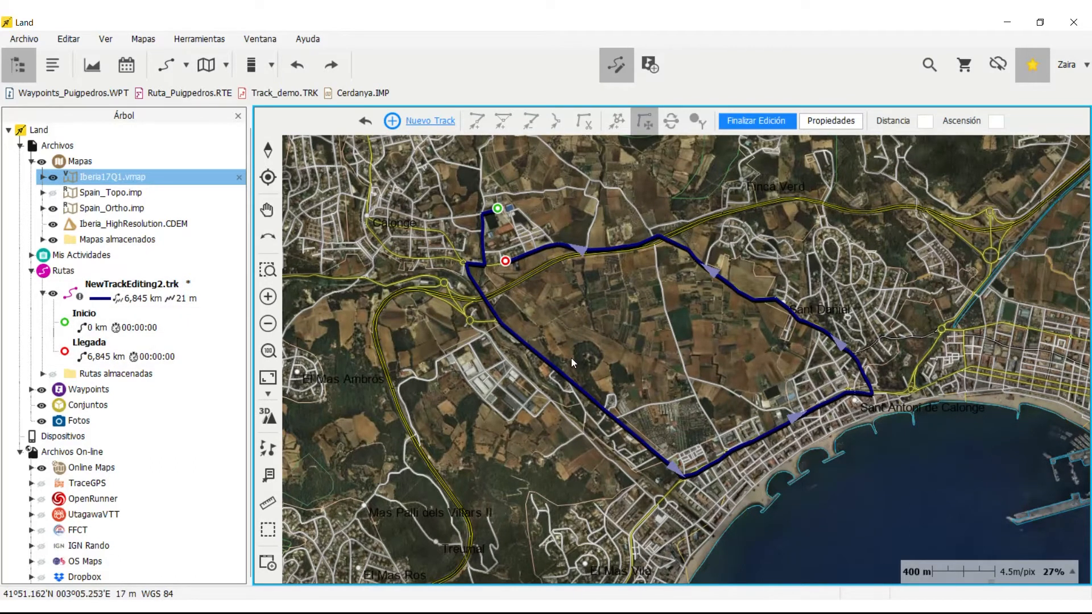
pyautogui.click(566, 384)
pyautogui.click(567, 382)
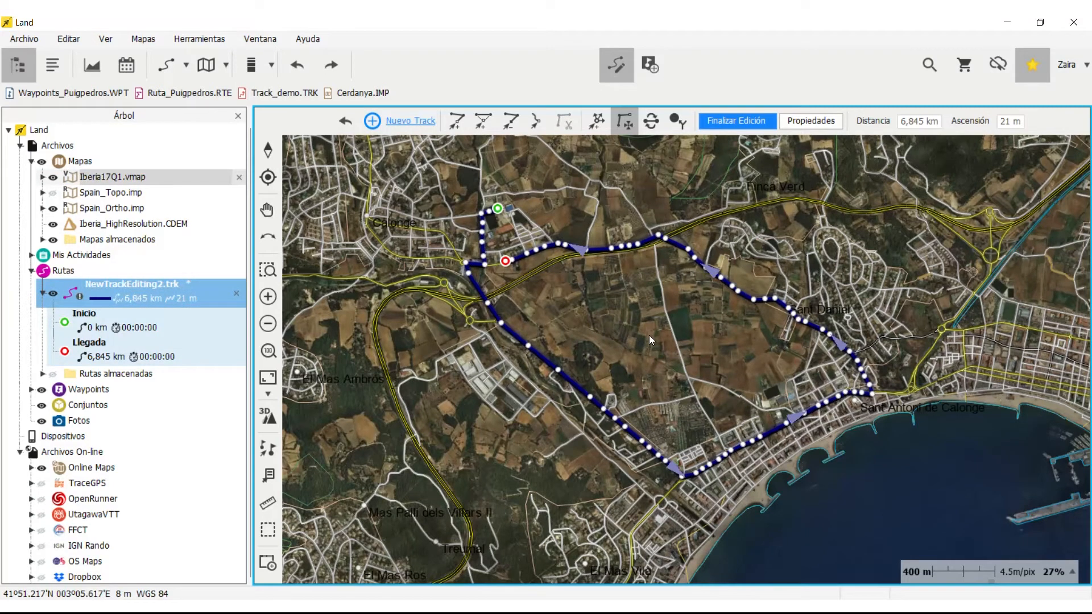
pyautogui.press('space')
pyautogui.moveTo(649, 336); pyautogui.dragTo(601, 249)
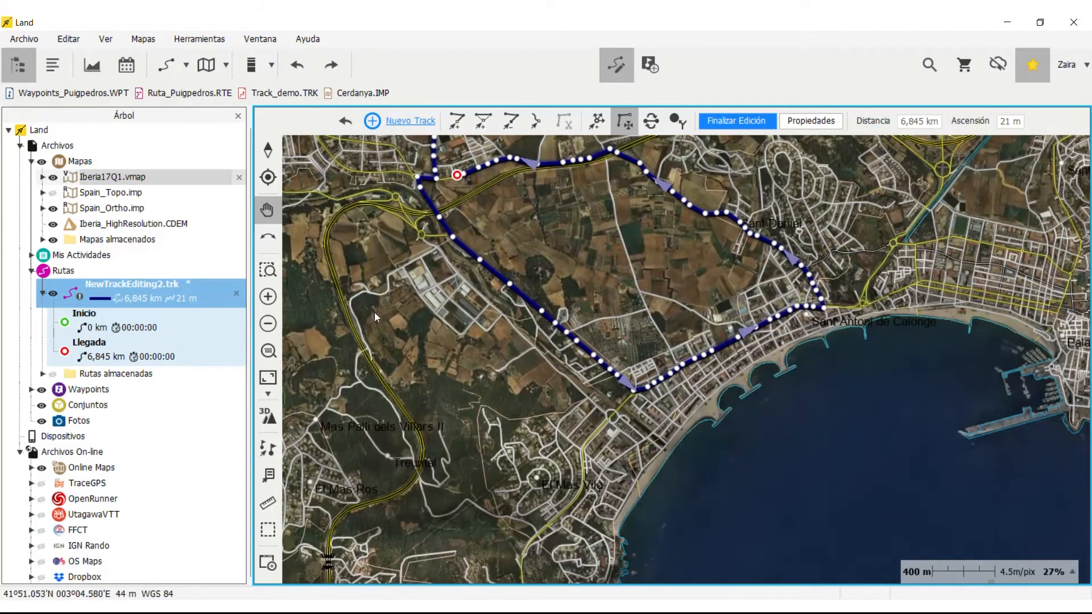
# Step: Move the track points west of the main road into Sant Antoni de Calonge onto the start of the parallel side road
pyautogui.click(268, 297)
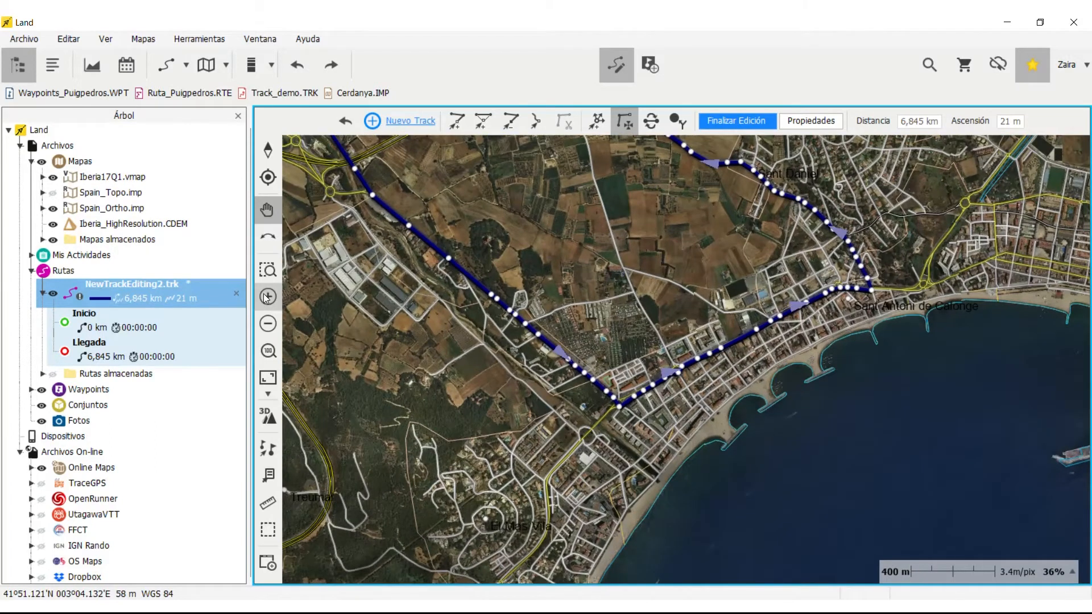
pyautogui.click(268, 298)
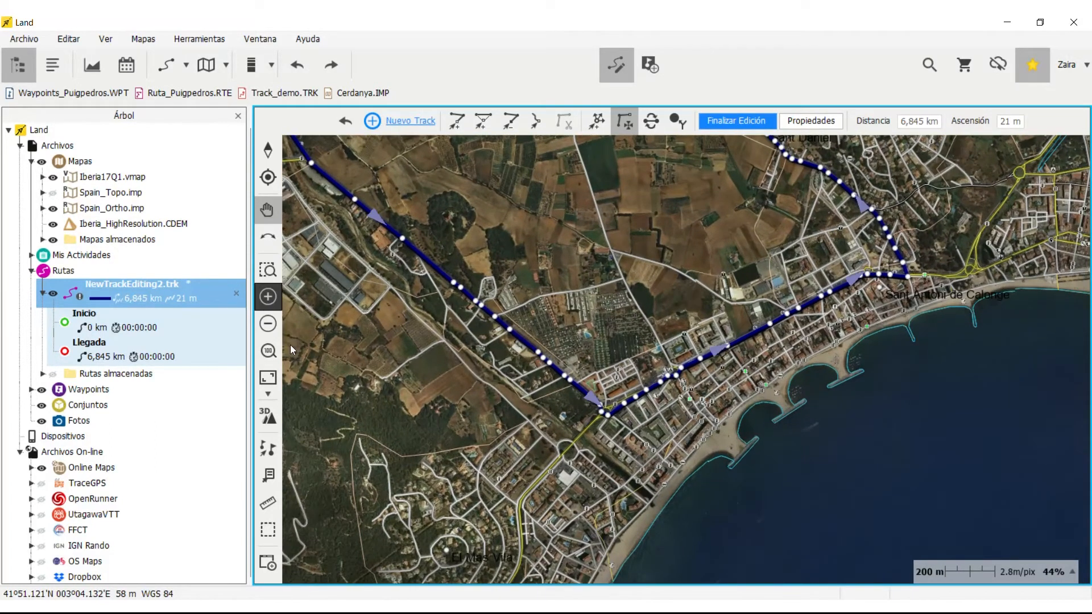
pyautogui.moveTo(392, 388); pyautogui.dragTo(683, 419)
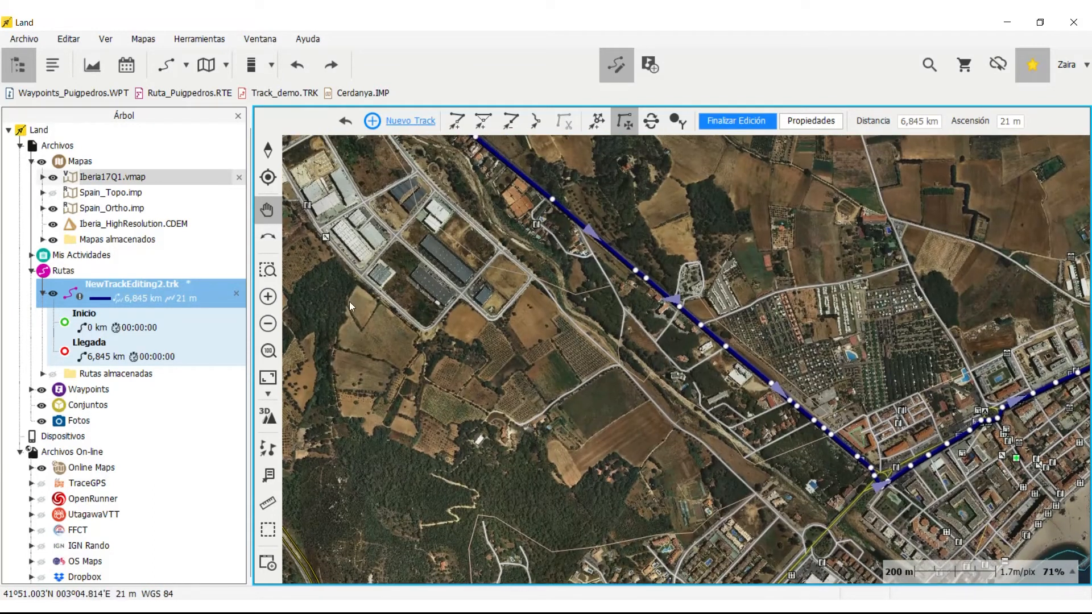
pyautogui.click(269, 297)
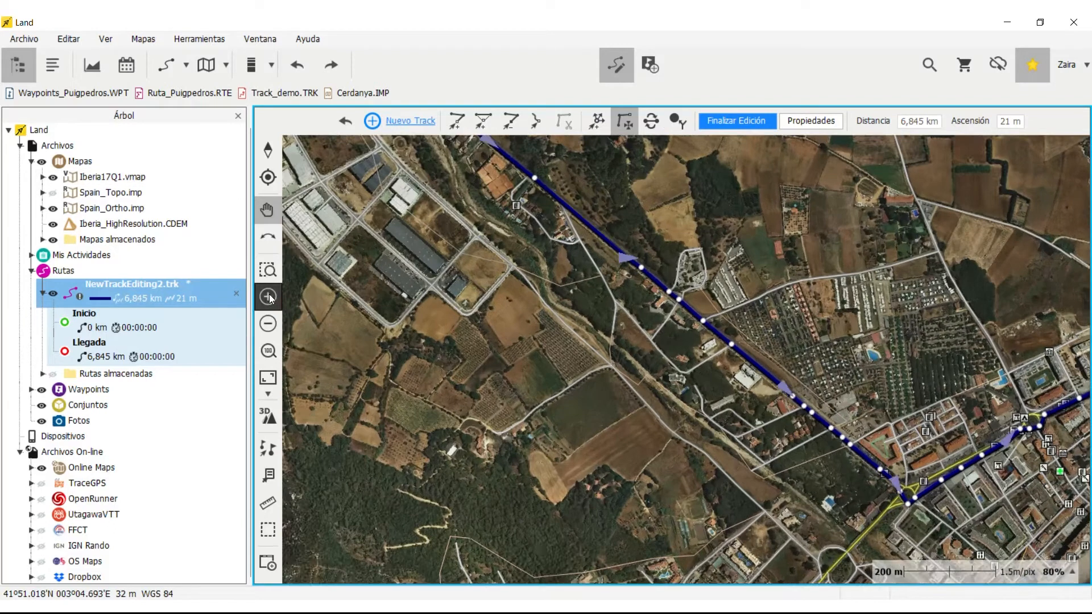
pyautogui.moveTo(598, 386); pyautogui.dragTo(627, 389)
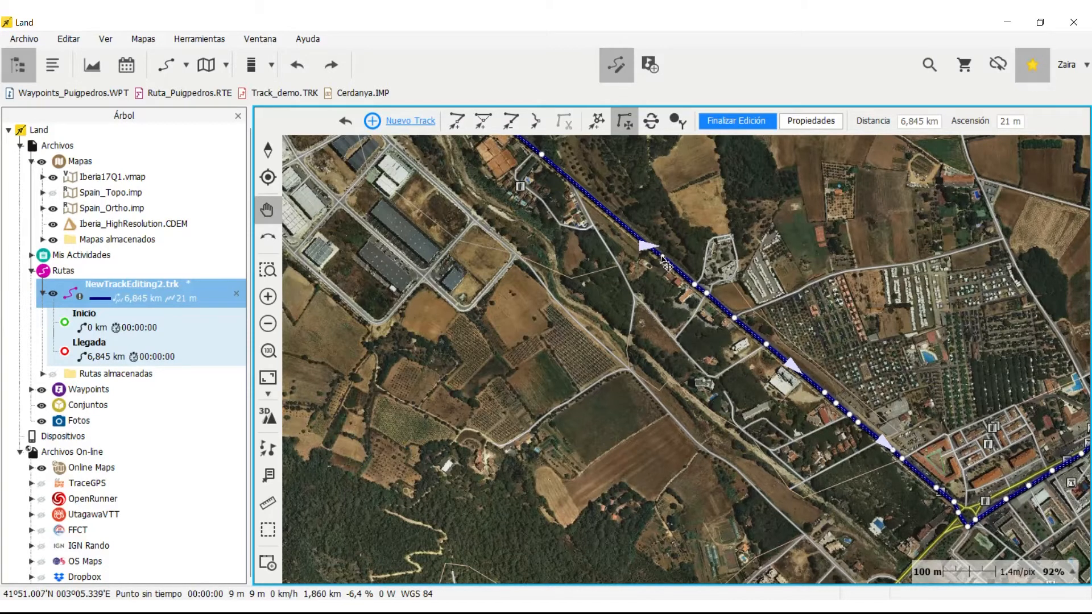
pyautogui.moveTo(662, 256)
pyautogui.mouseDown()
pyautogui.moveTo(604, 242)
pyautogui.moveTo(661, 258)
pyautogui.mouseUp()
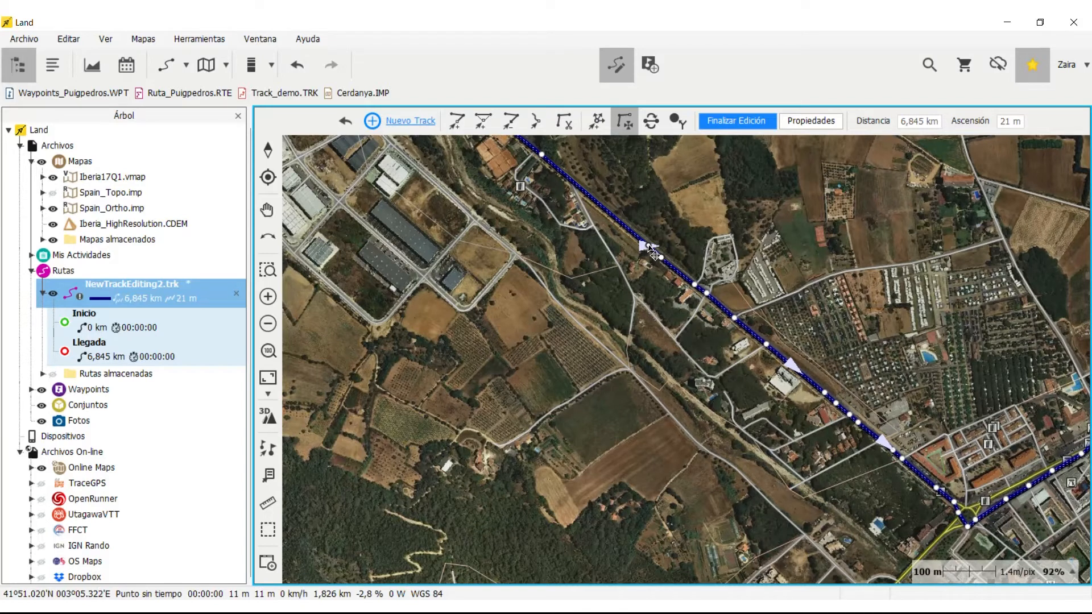
pyautogui.moveTo(648, 245); pyautogui.dragTo(576, 193)
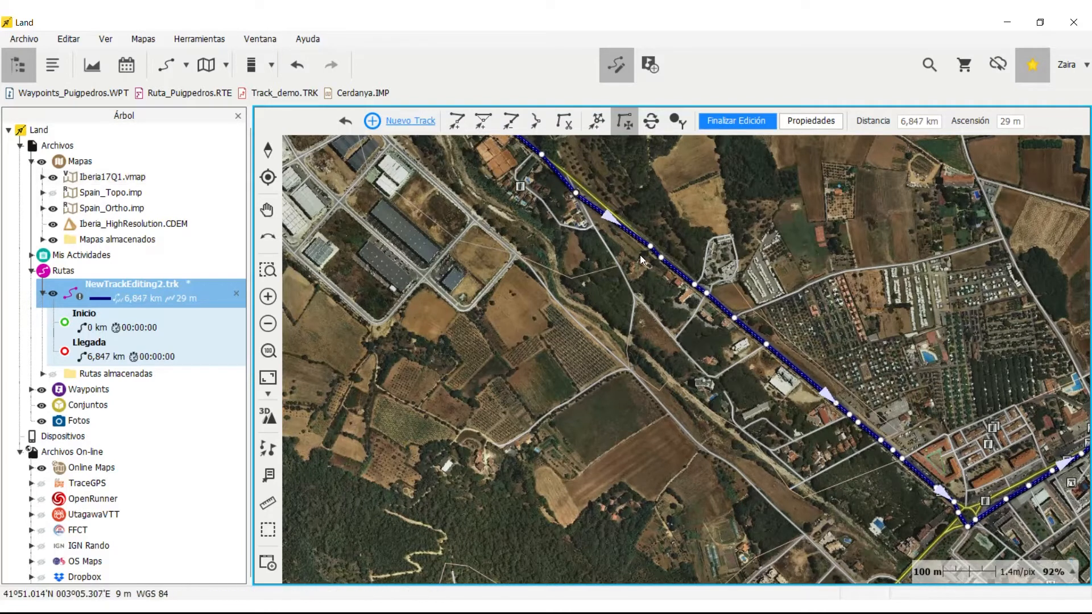
pyautogui.moveTo(651, 248); pyautogui.dragTo(673, 337)
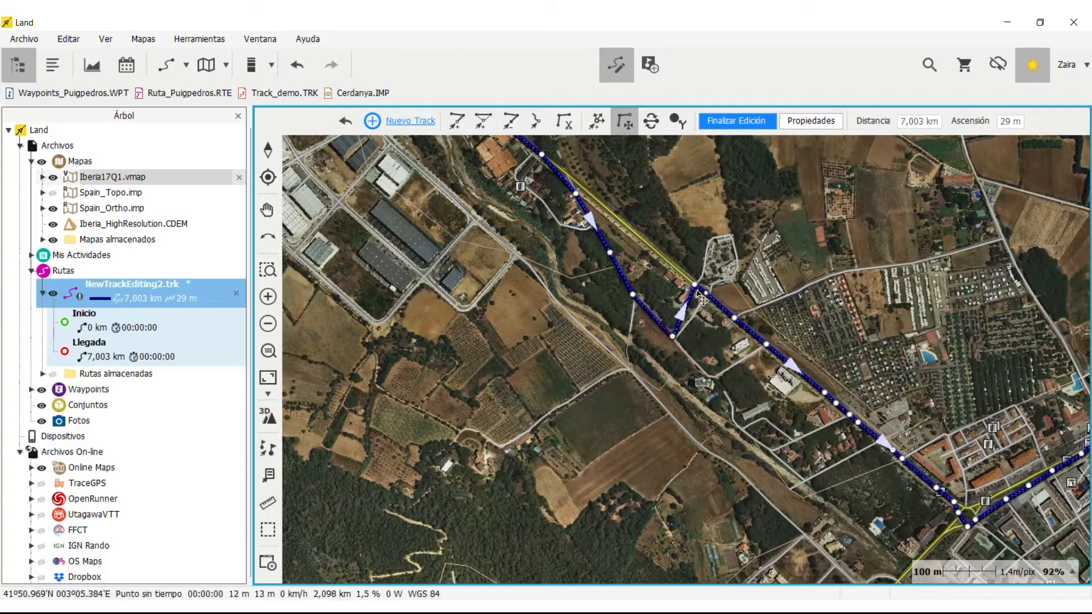
# Step: Relocate the following track points along the rest of the side road and its connecting street back to the main road
pyautogui.moveTo(694, 284); pyautogui.dragTo(684, 352)
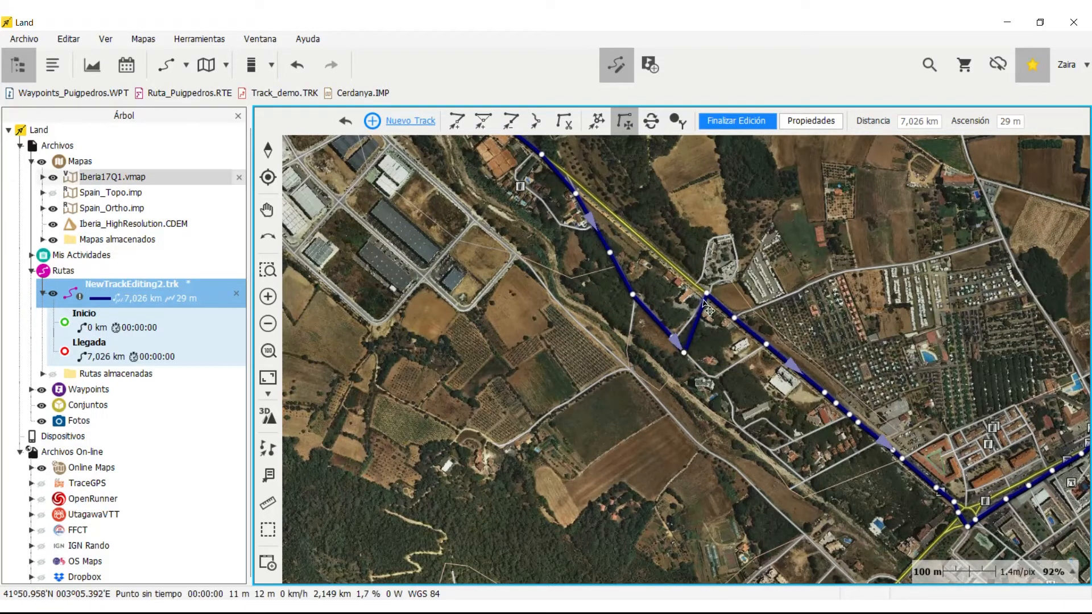
pyautogui.moveTo(706, 294); pyautogui.dragTo(706, 373)
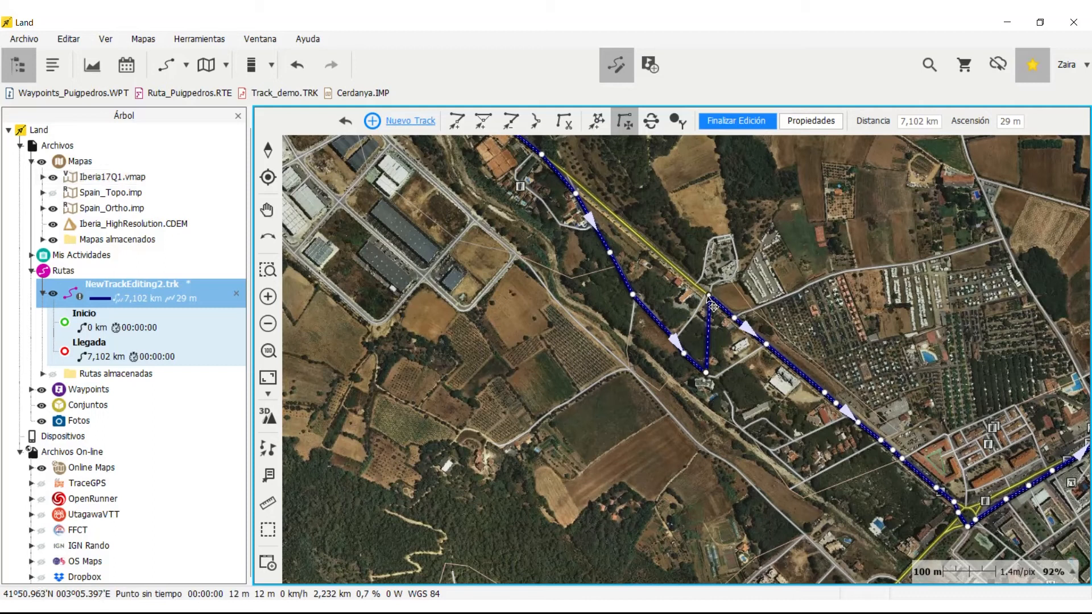
pyautogui.moveTo(728, 370); pyautogui.dragTo(727, 369)
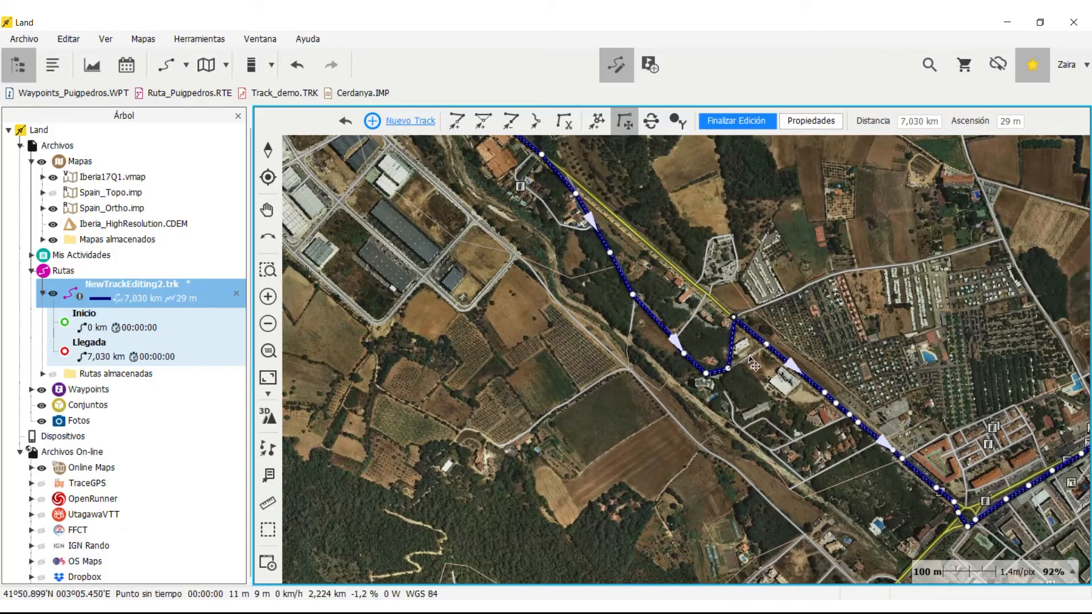
pyautogui.moveTo(750, 357); pyautogui.dragTo(750, 357)
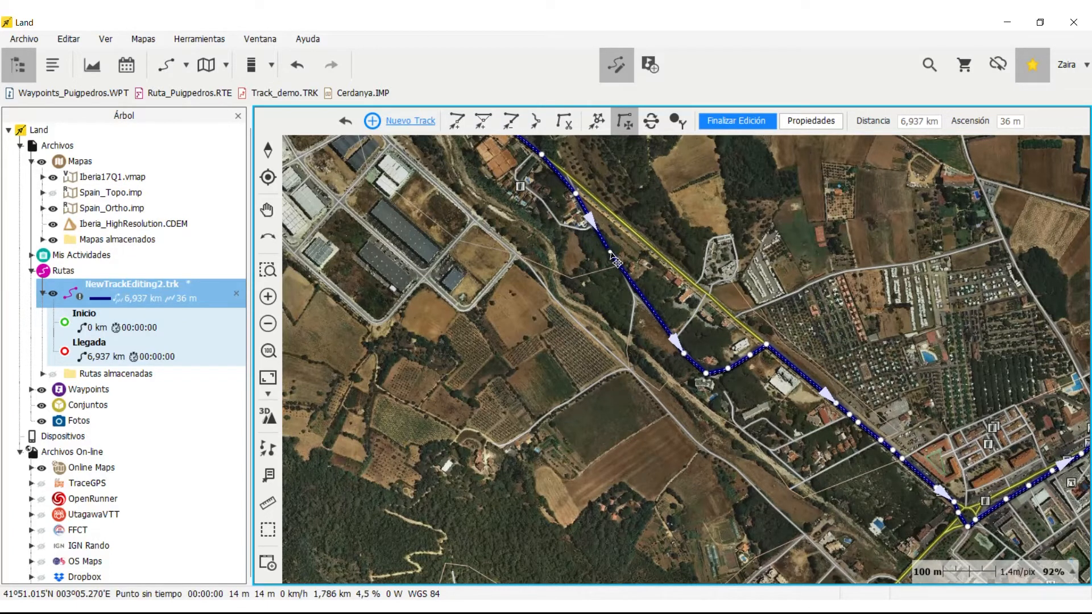
# Step: Delete the track's intermediate side-road points, insert new ones along the road's bends, and finish editing the track
pyautogui.moveTo(610, 252); pyautogui.dragTo(672, 336)
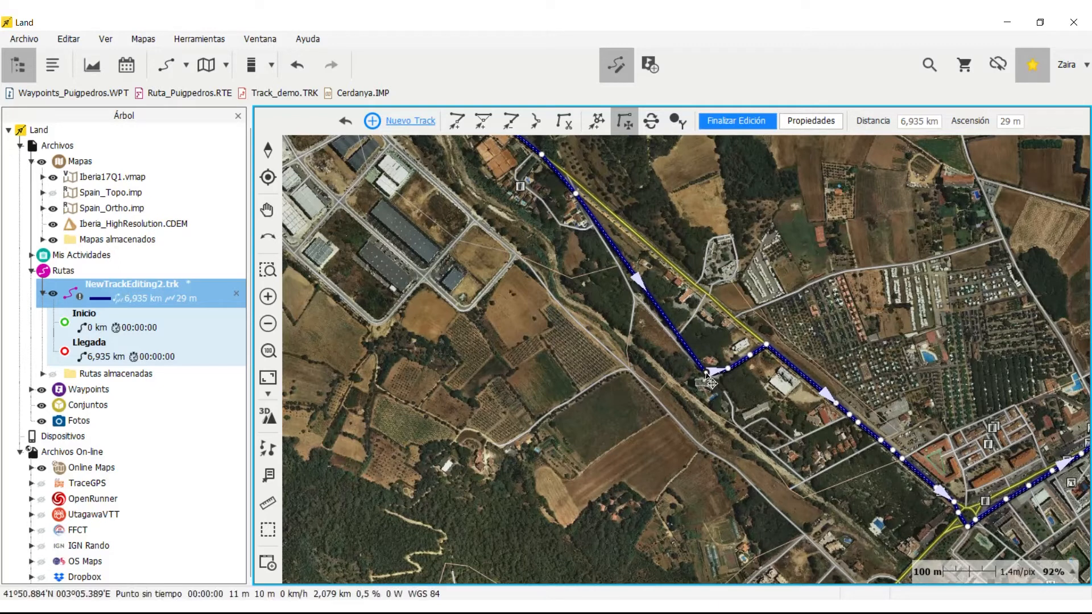
pyautogui.press('Delete')
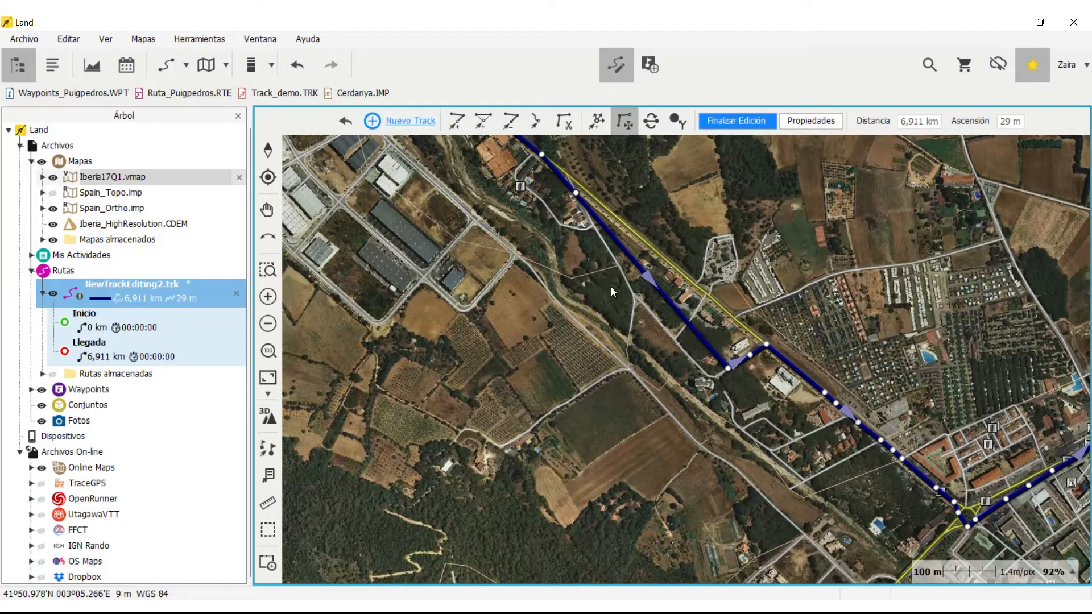
pyautogui.click(482, 119)
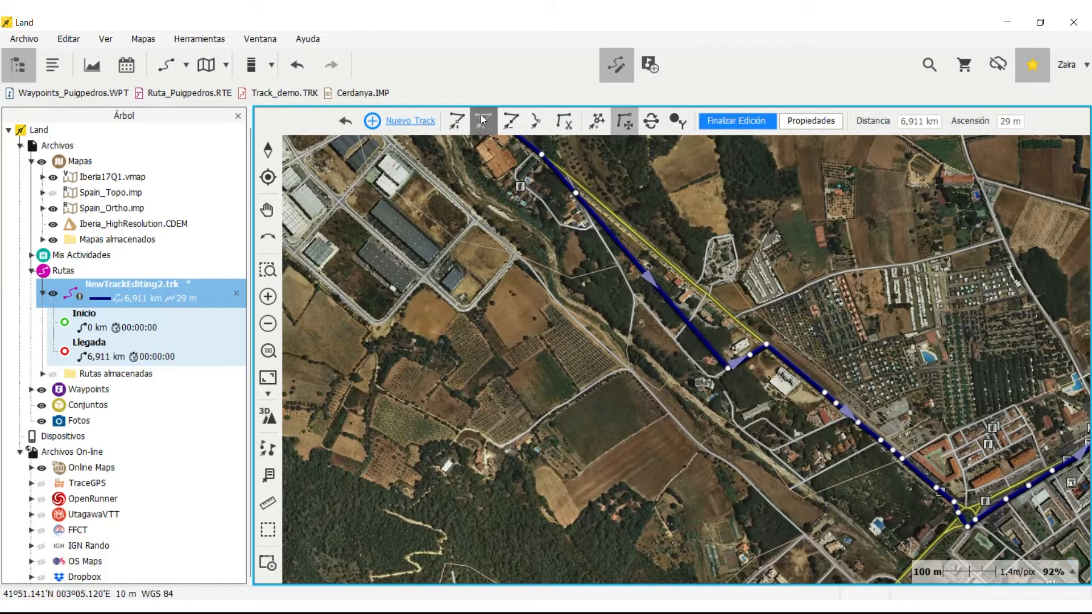
pyautogui.click(614, 259)
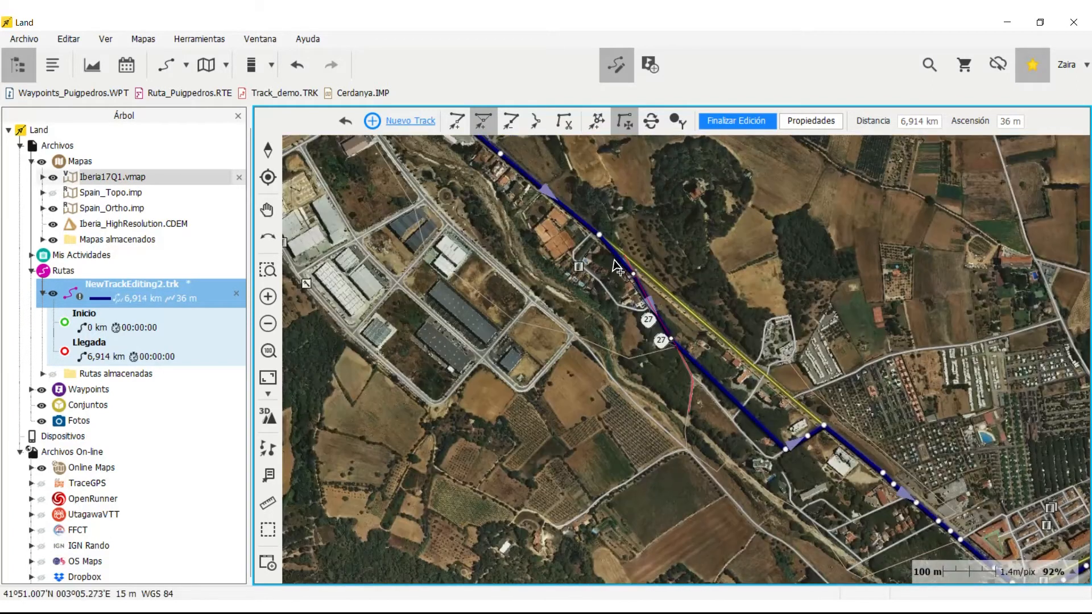
pyautogui.click(716, 407)
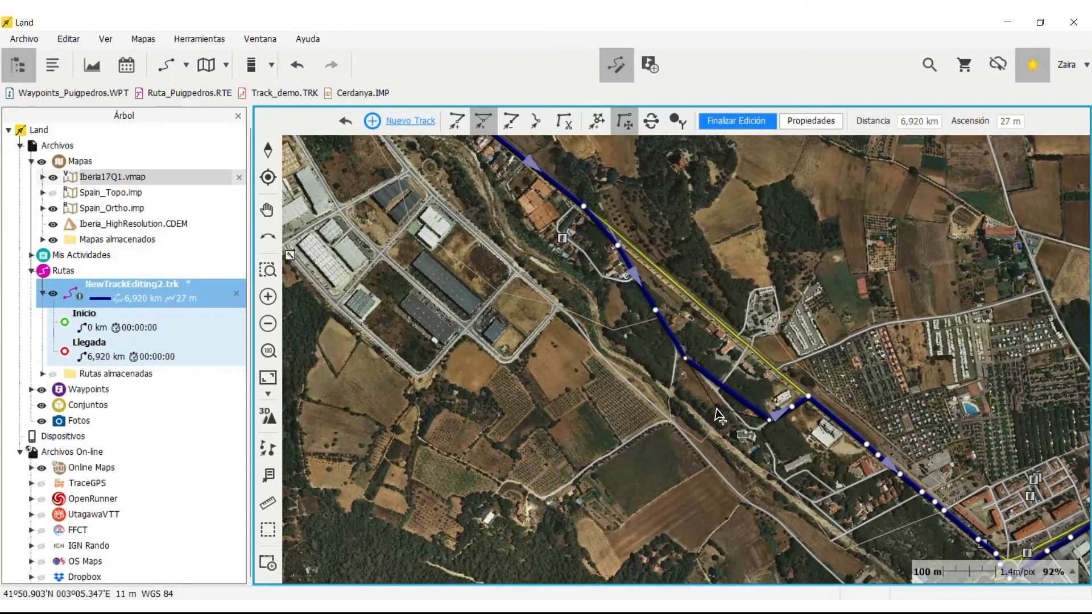
pyautogui.click(743, 422)
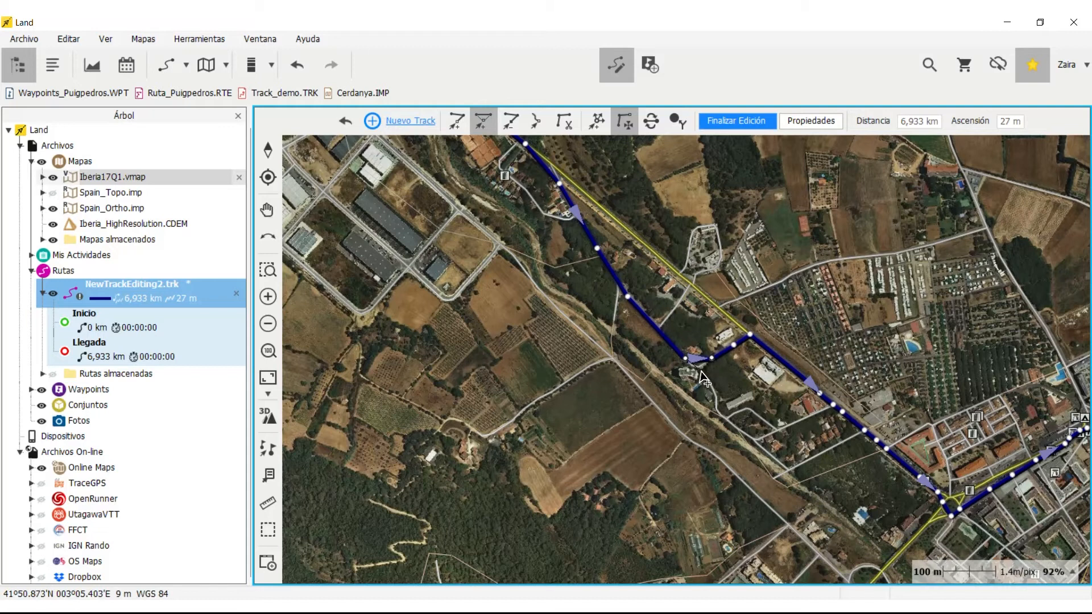
pyautogui.click(704, 379)
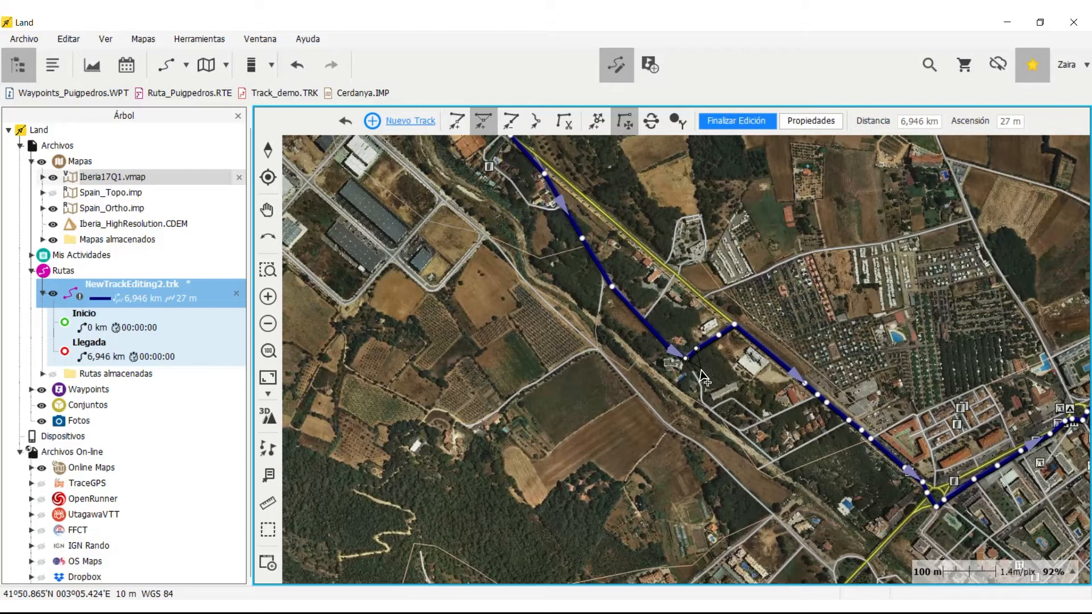
pyautogui.click(616, 64)
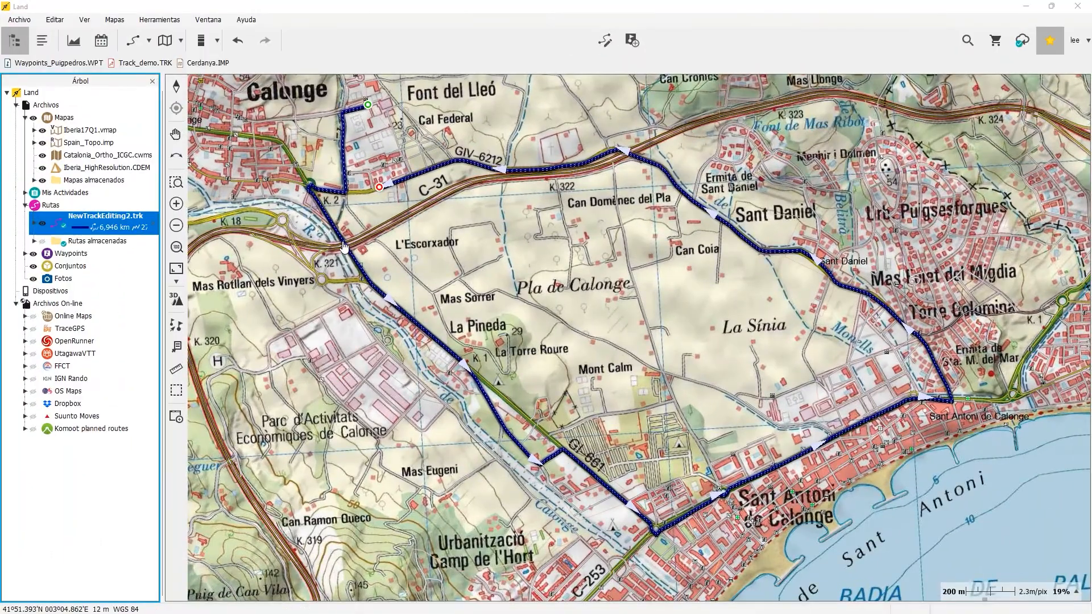
# Step: Save the edited track as a GPS Exchange File named NewTrackEditing2.gpx in the data folder
pyautogui.rightClick(344, 245)
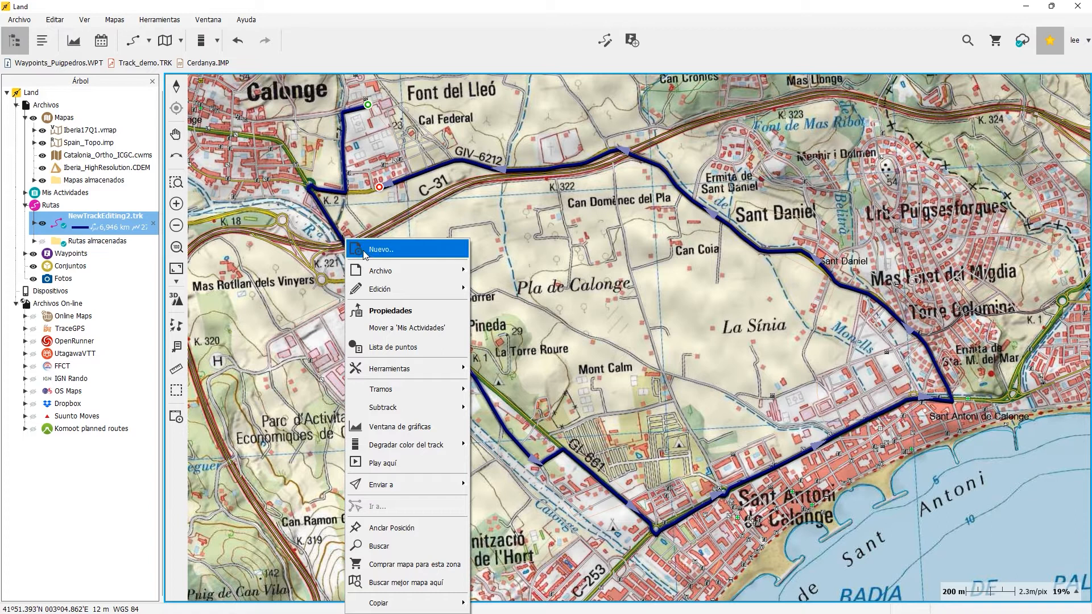
pyautogui.moveTo(387, 273)
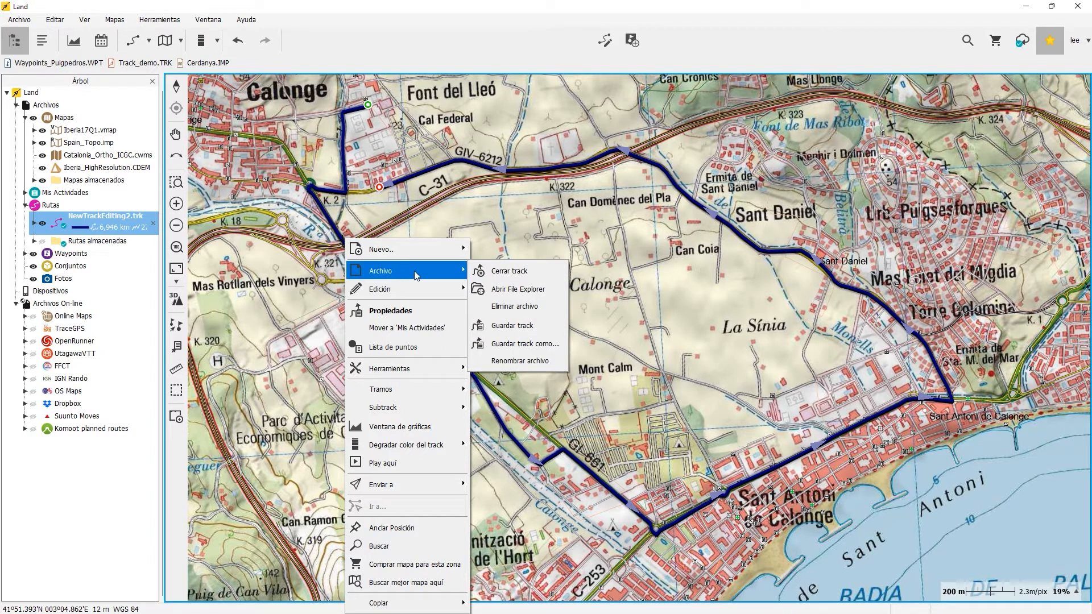
pyautogui.click(508, 345)
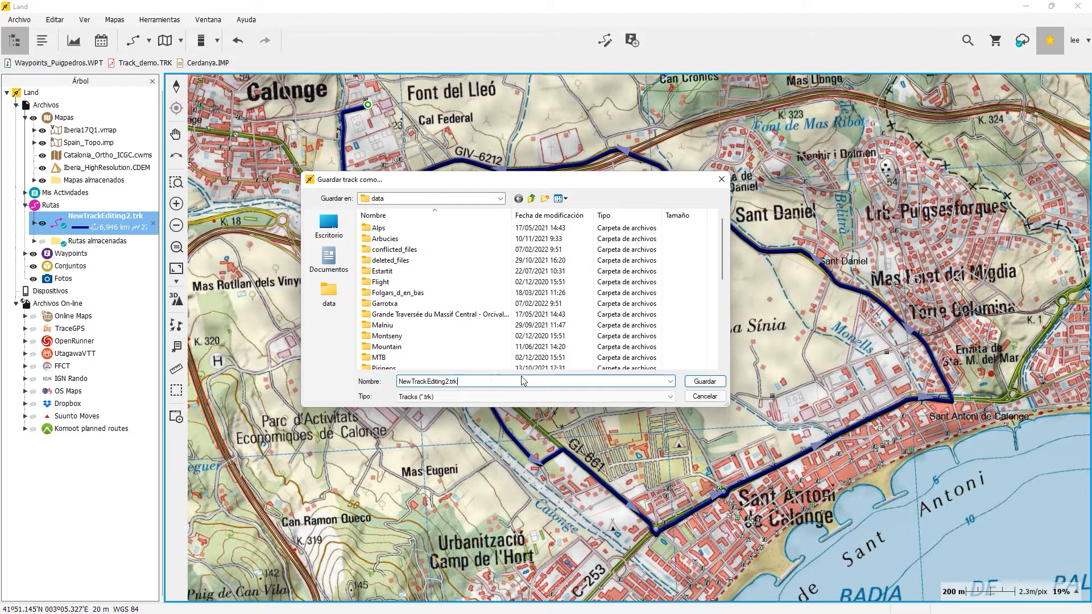
pyautogui.click(671, 397)
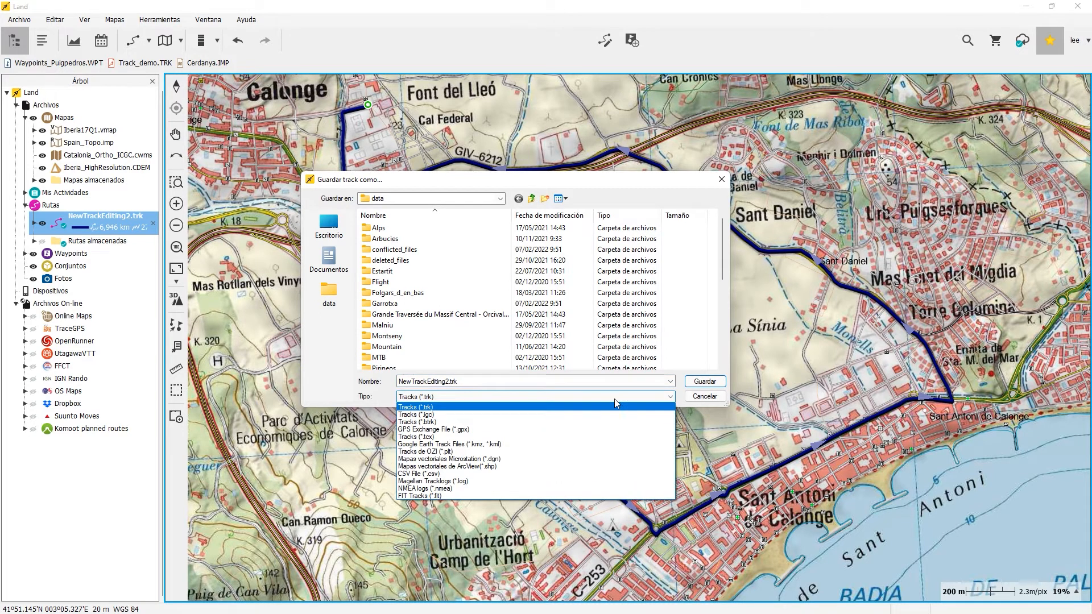
pyautogui.click(443, 430)
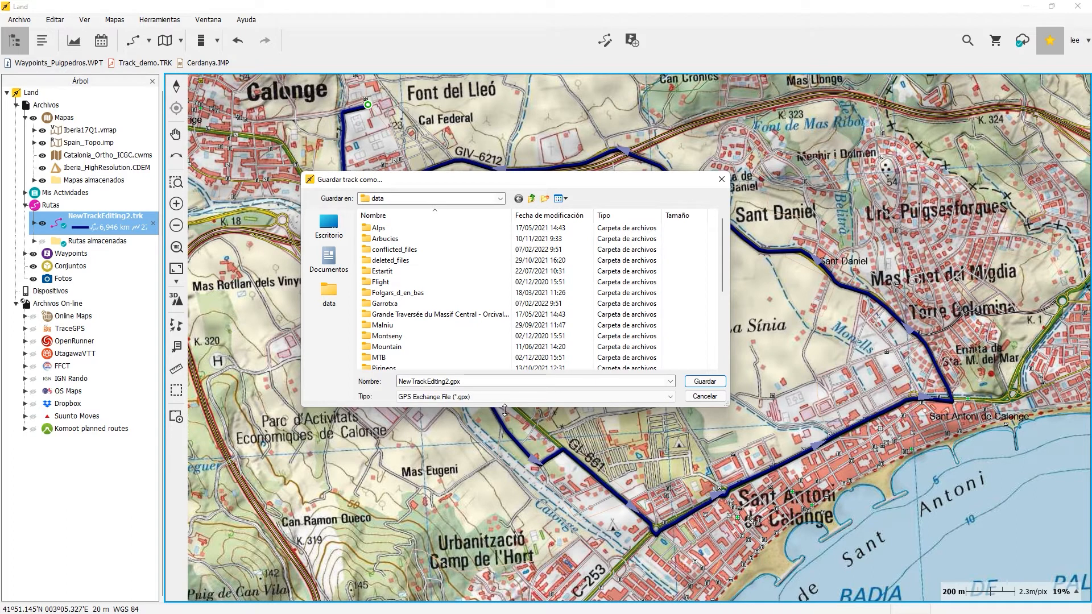
pyautogui.click(705, 381)
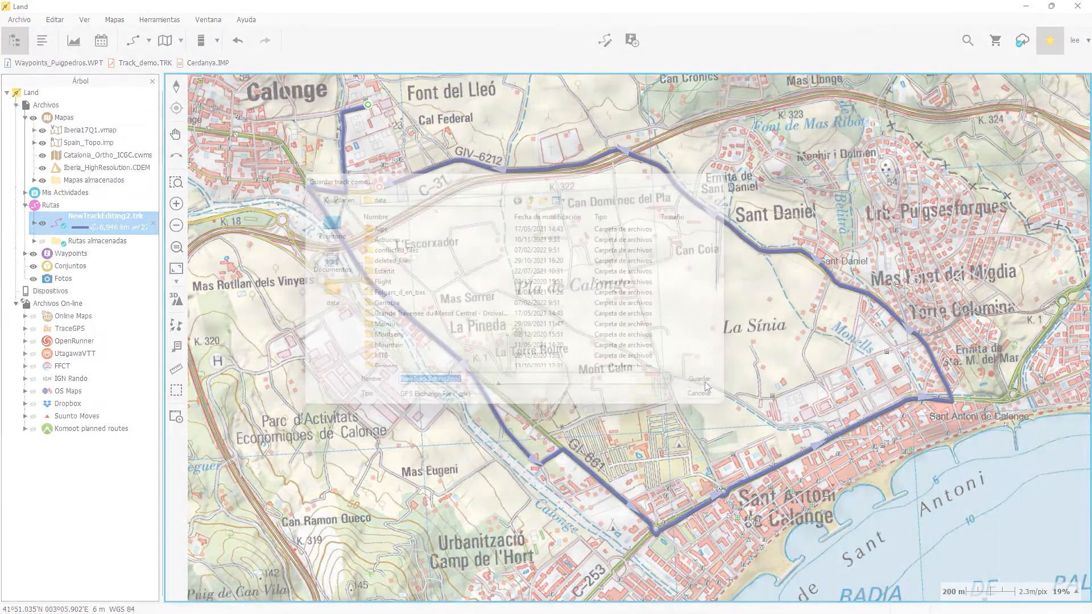
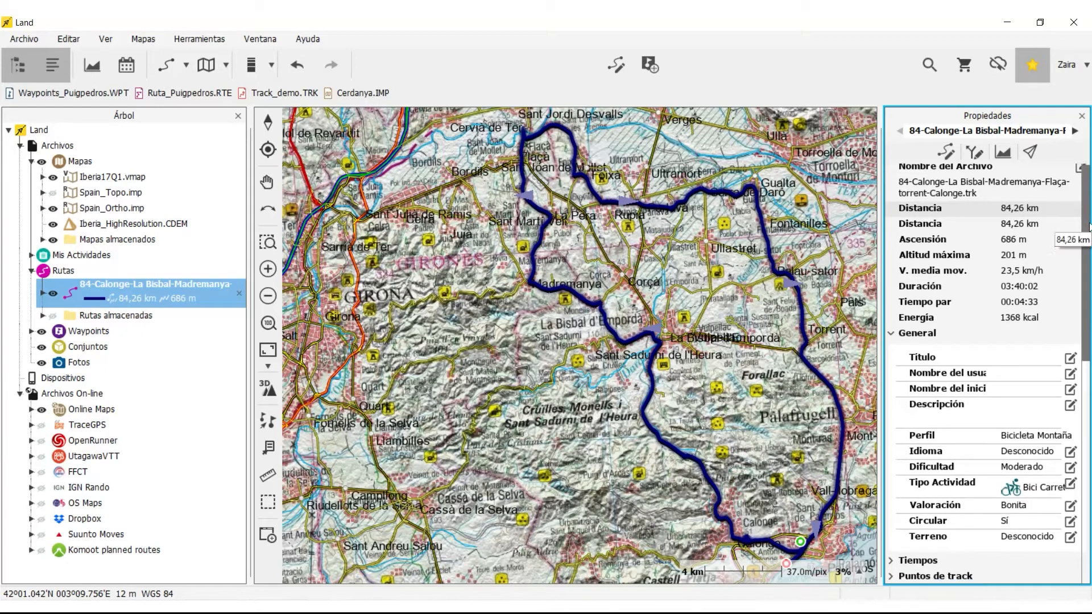
# Step: Review the Calonge-La Bisbal-Madremanya track's properties, from its general data and display settings to distances and speeds, and close them
pyautogui.scroll(-1, 1086, 222)
pyautogui.scroll(-5, 988, 376)
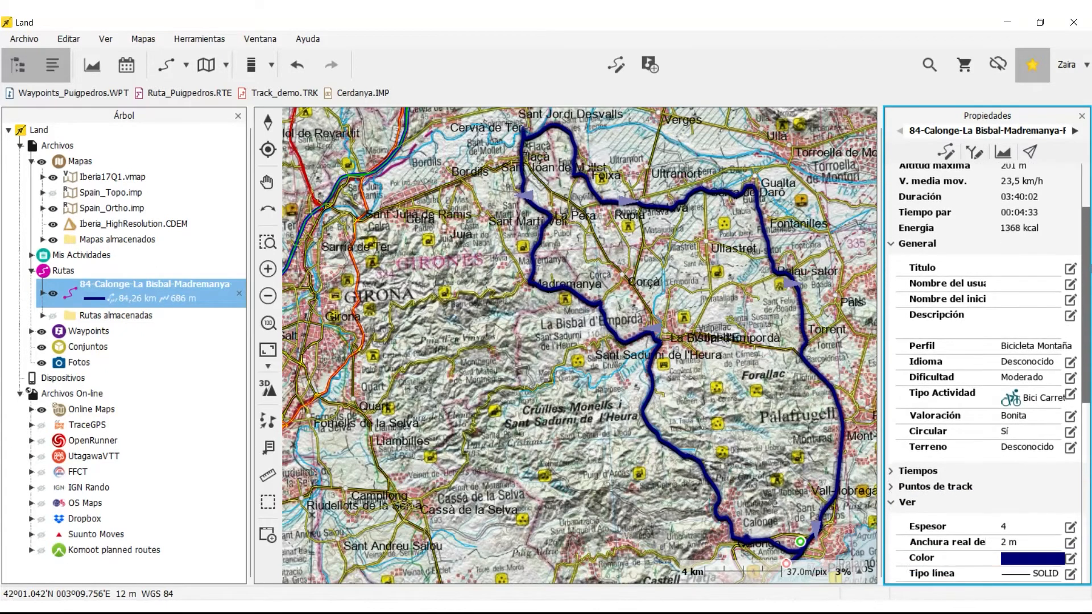
pyautogui.scroll(-3, 987, 372)
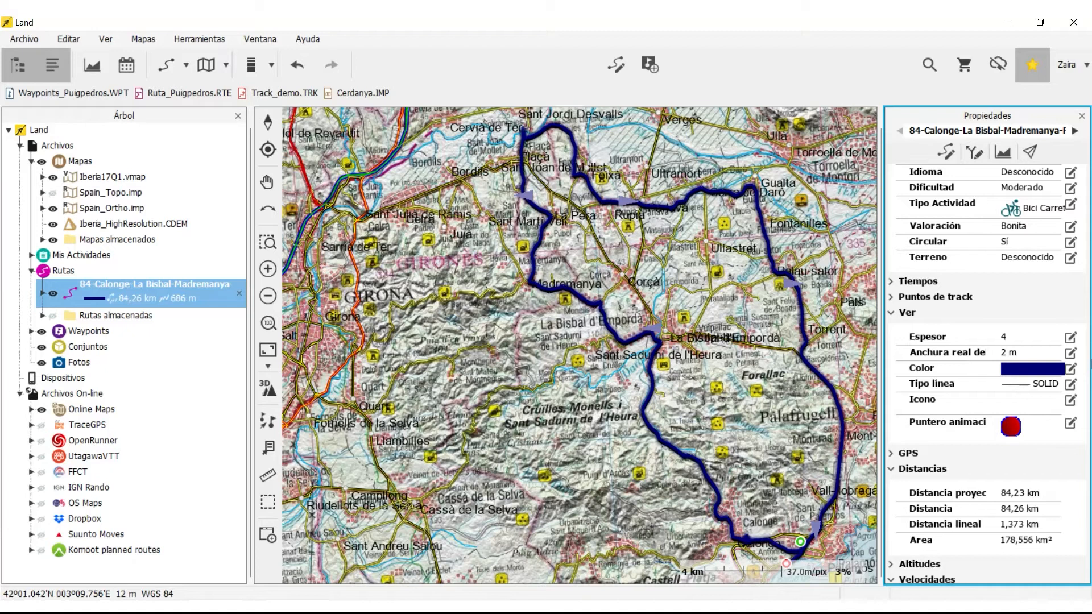
pyautogui.moveTo(1090, 364); pyautogui.dragTo(1088, 455)
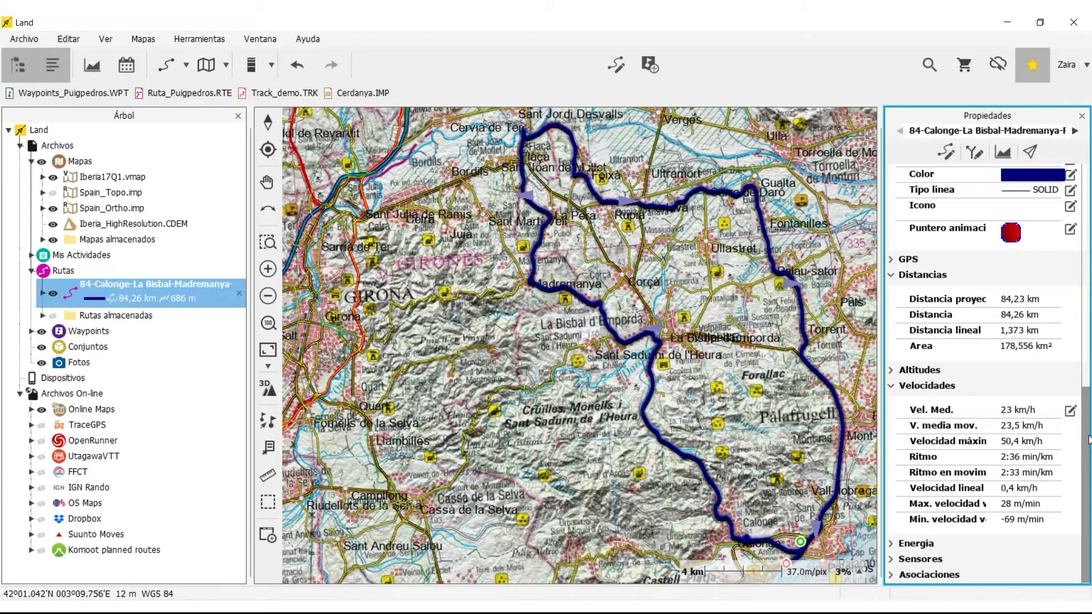
pyautogui.click(1082, 115)
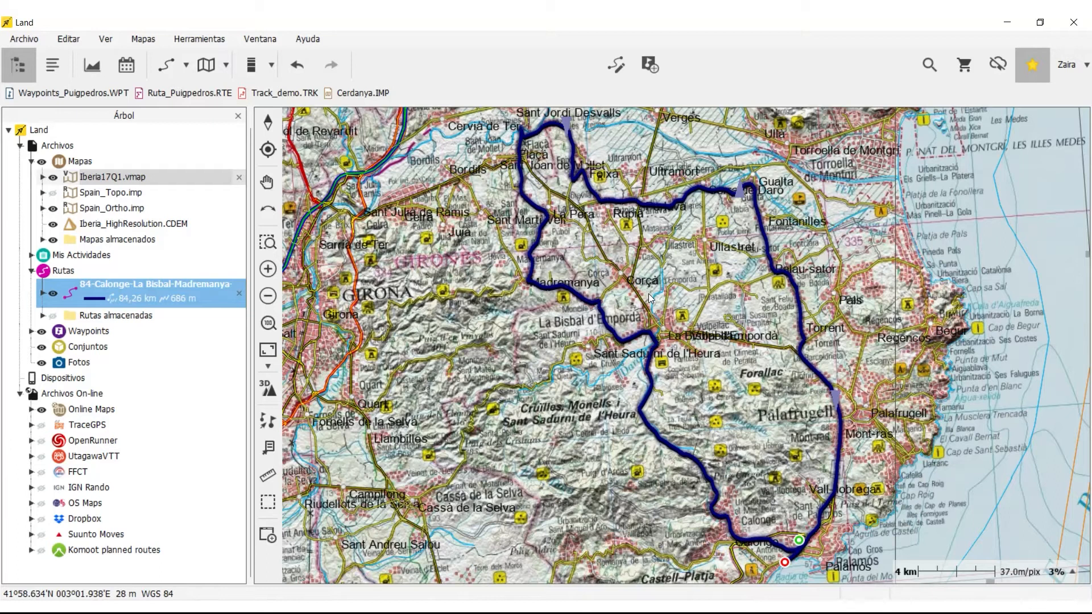
# Step: Fit the Calonge-La Bisbal-Madremanya track on the map and inspect points on its altitude profile in the graphs window
pyautogui.scroll(-1, 650, 298)
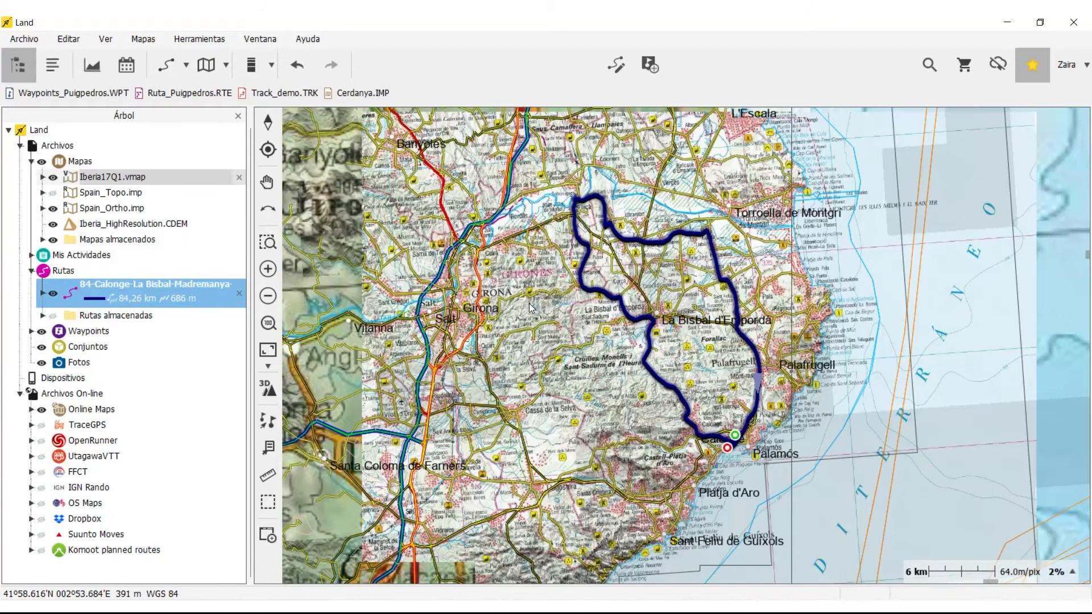
pyautogui.doubleClick(117, 291)
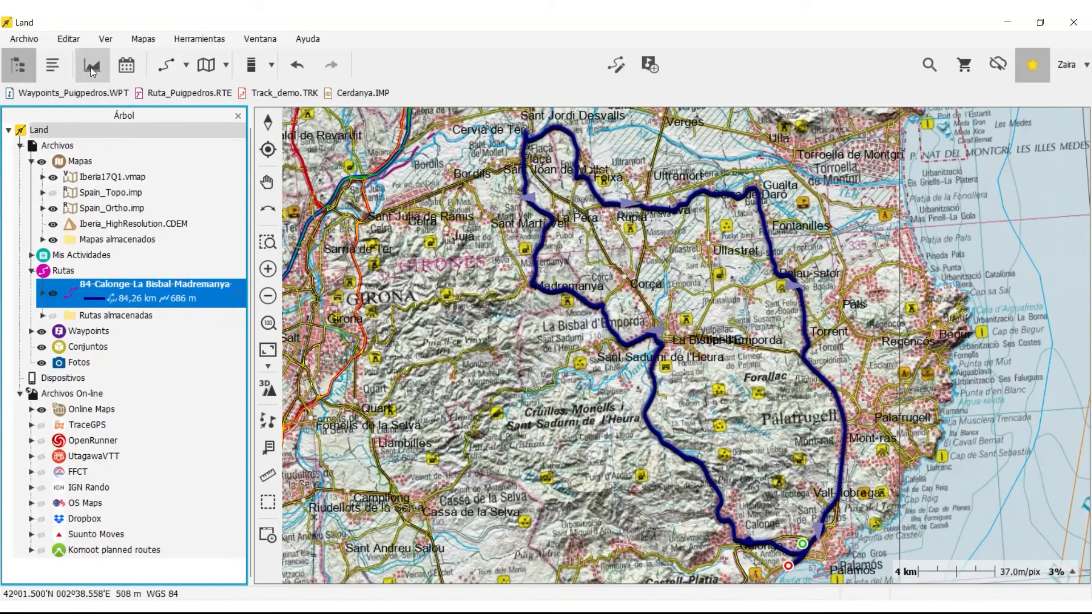
pyautogui.click(90, 66)
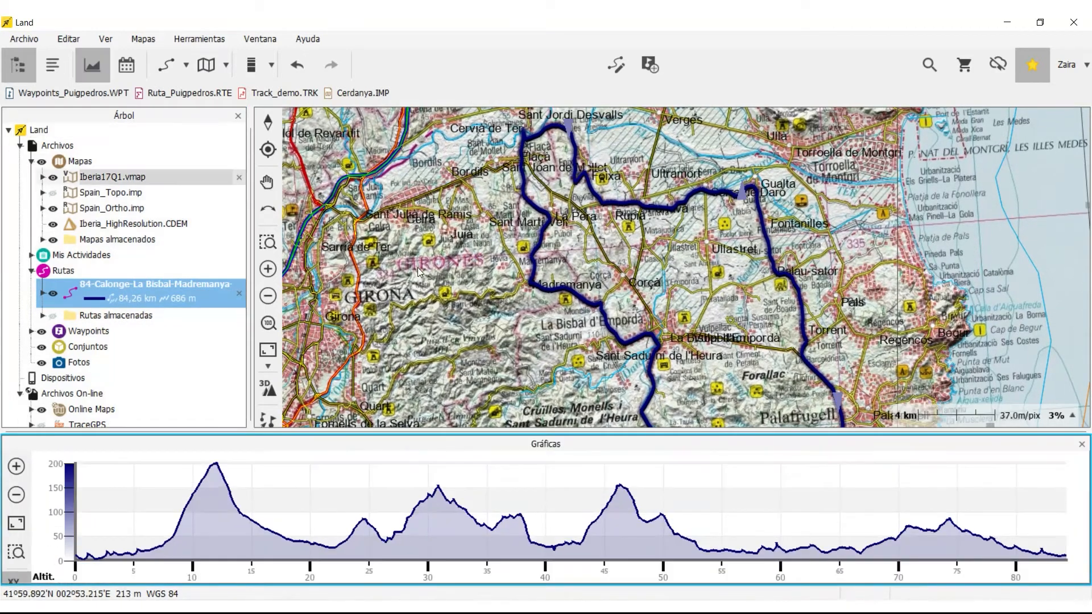
pyautogui.click(481, 481)
pyautogui.click(279, 505)
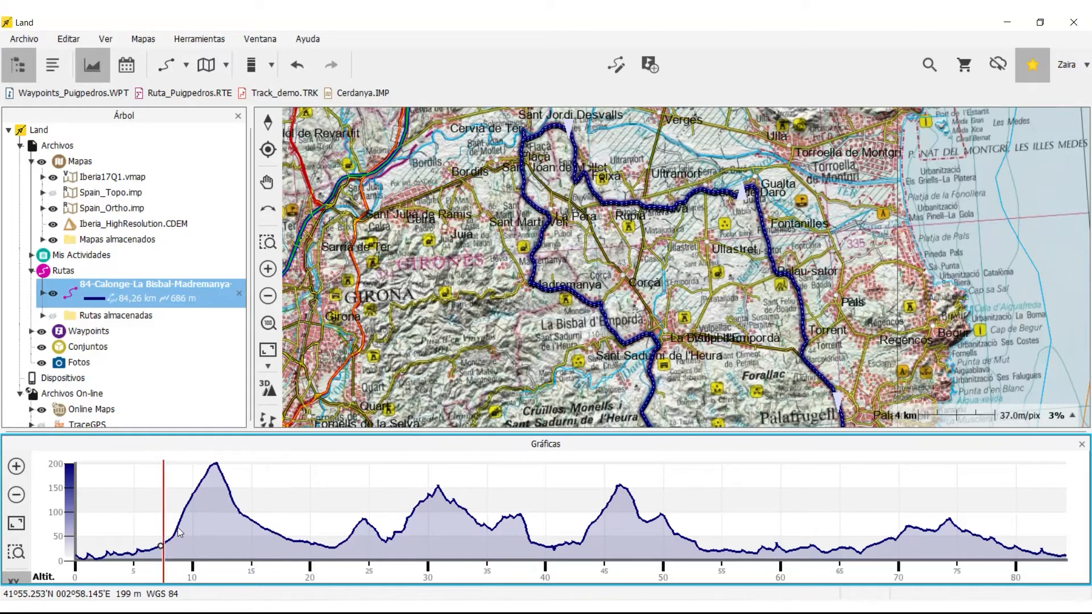
# Step: Show the whole track on the map and inspect the first two main peaks on its altitude profile
pyautogui.moveTo(460, 354); pyautogui.dragTo(428, 293)
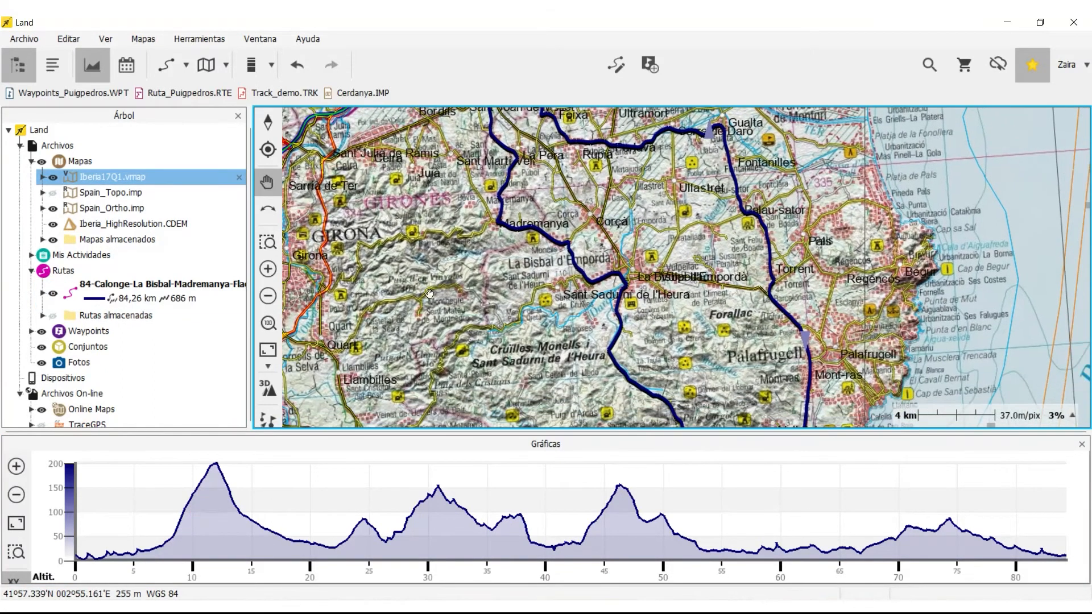
pyautogui.click(266, 299)
pyautogui.click(265, 299)
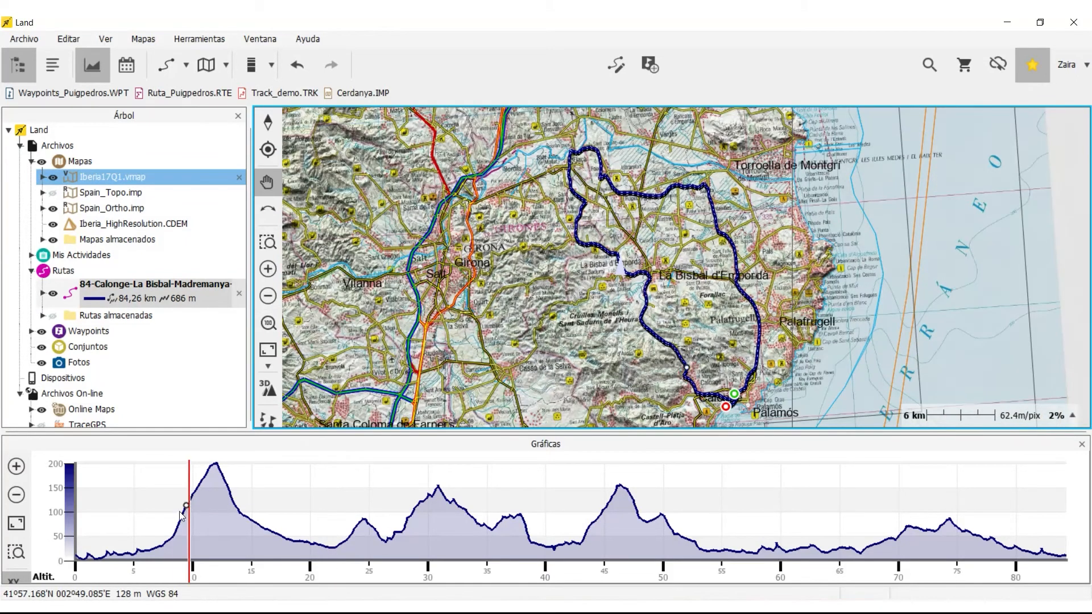
pyautogui.click(217, 468)
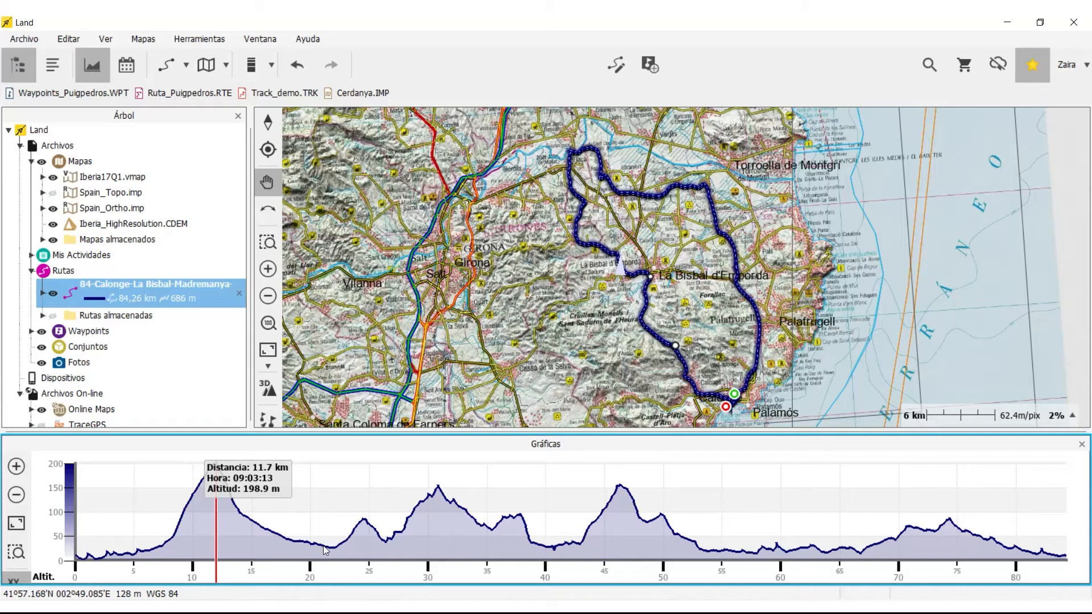
pyautogui.click(358, 539)
pyautogui.click(442, 493)
pyautogui.click(437, 490)
pyautogui.click(439, 489)
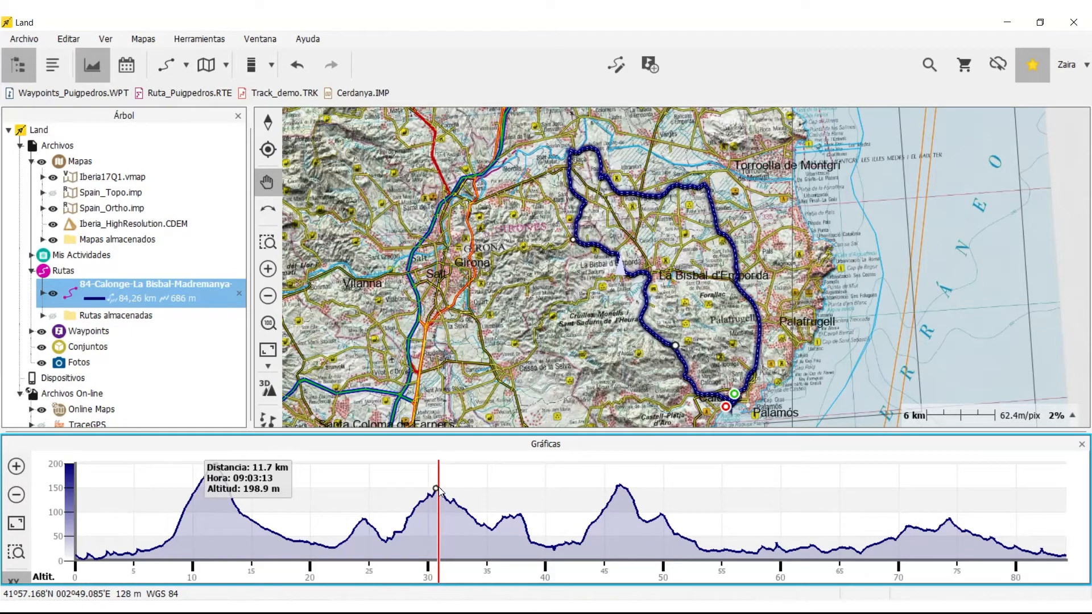
pyautogui.moveTo(439, 489)
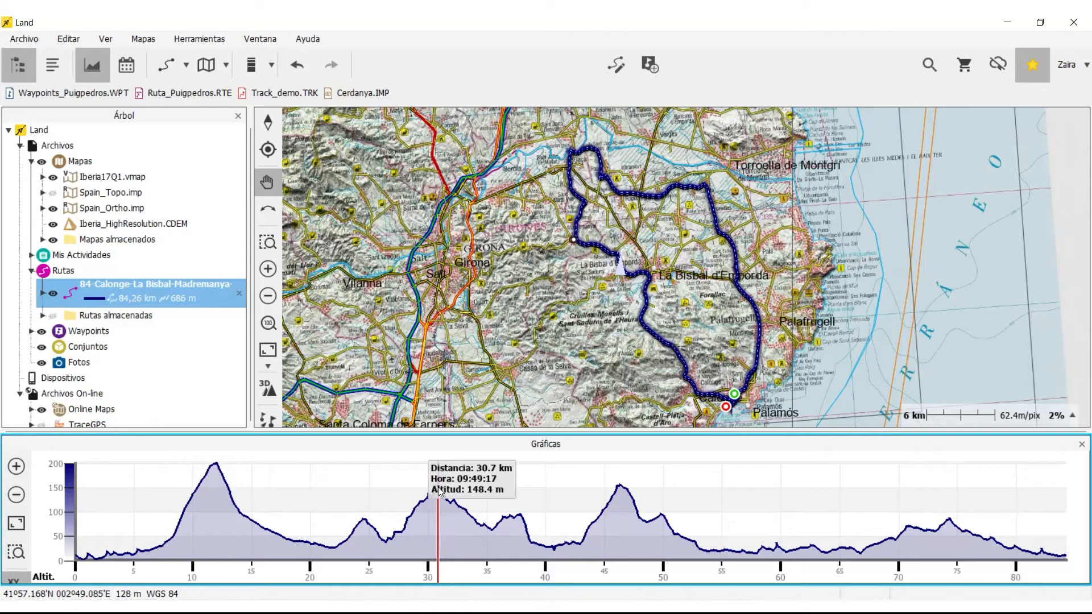
pyautogui.click(440, 491)
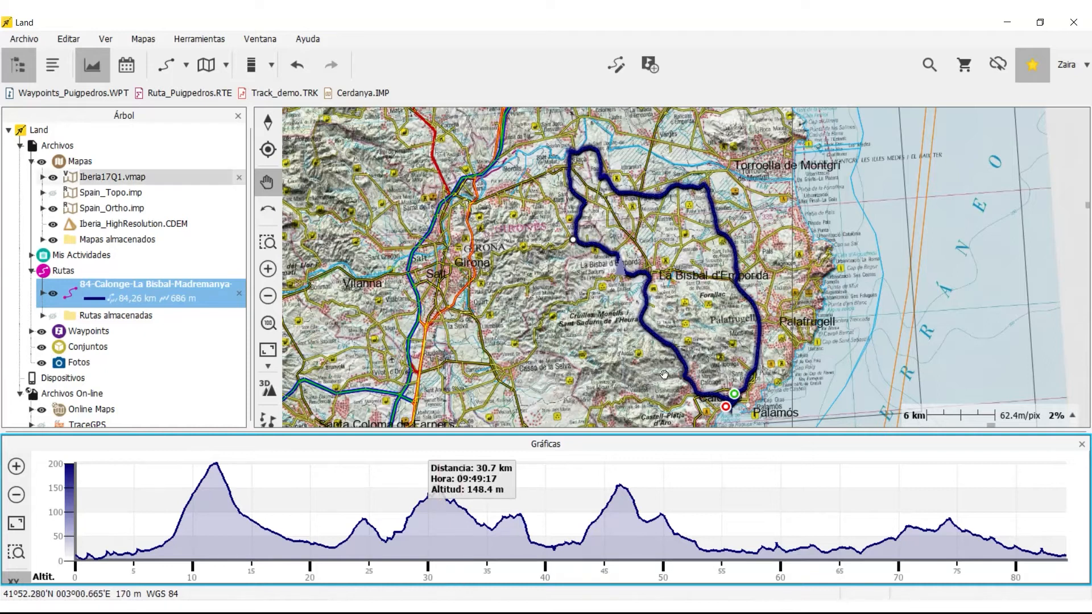
# Step: Open the track's point list, locate the points around the first altitude peak, and close both the list and the graphs window
pyautogui.rightClick(718, 234)
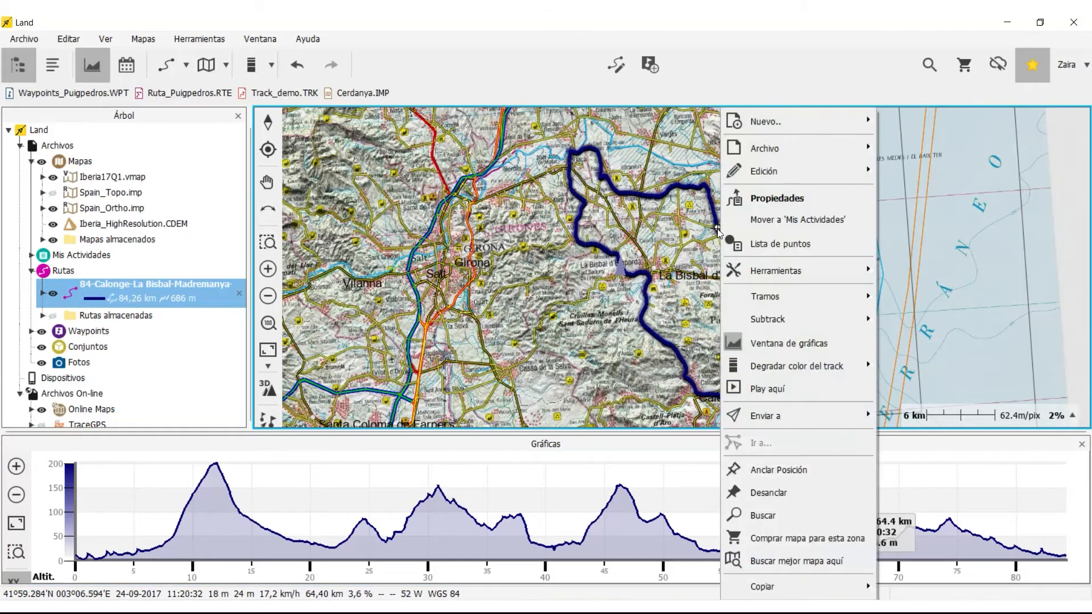
pyautogui.click(761, 246)
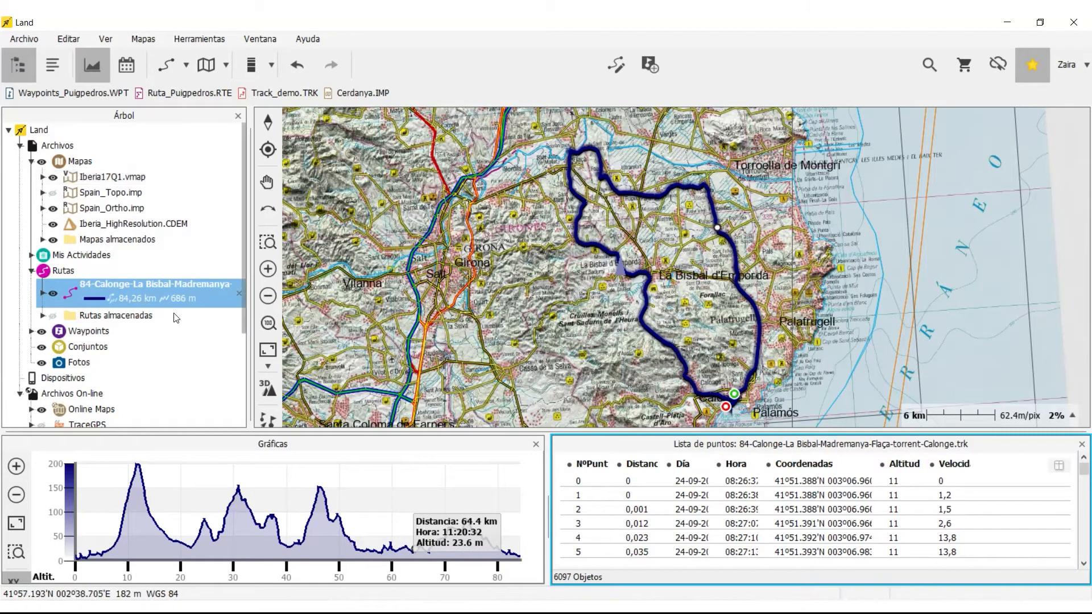
pyautogui.click(139, 468)
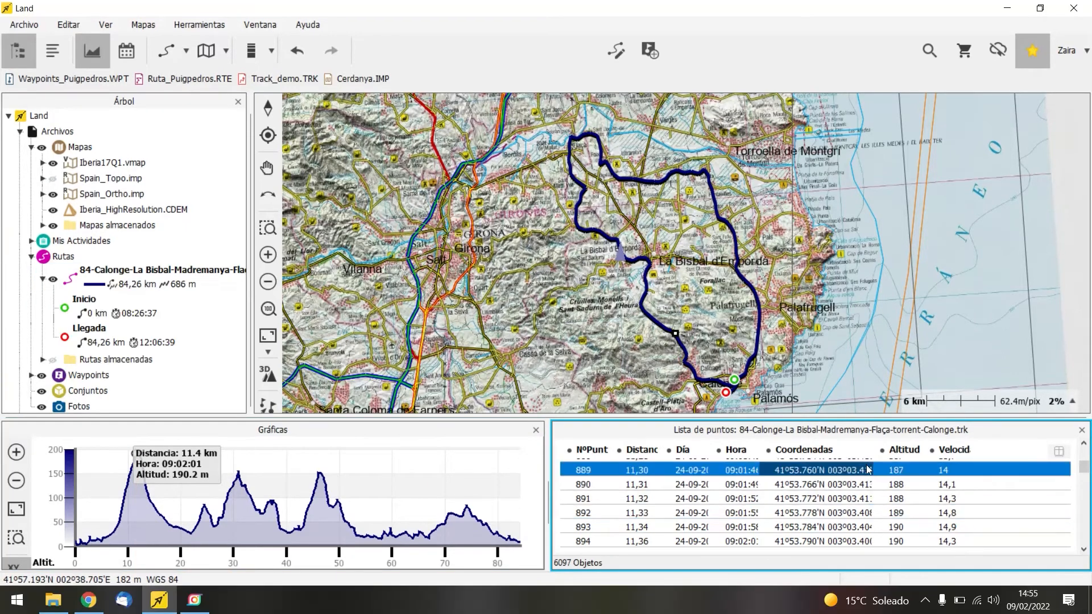
pyautogui.click(1082, 430)
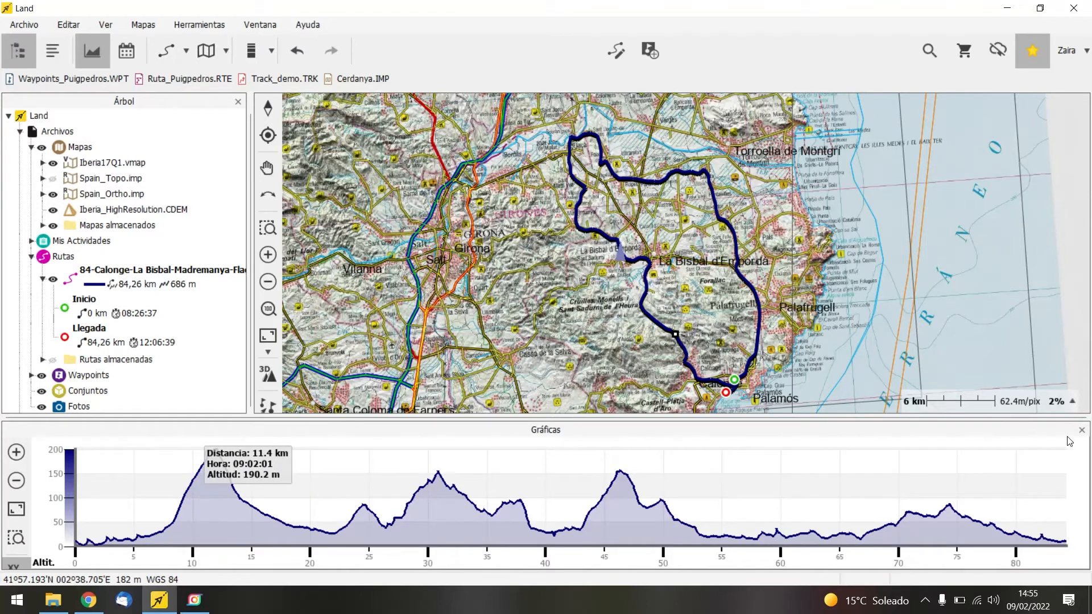
pyautogui.click(1081, 430)
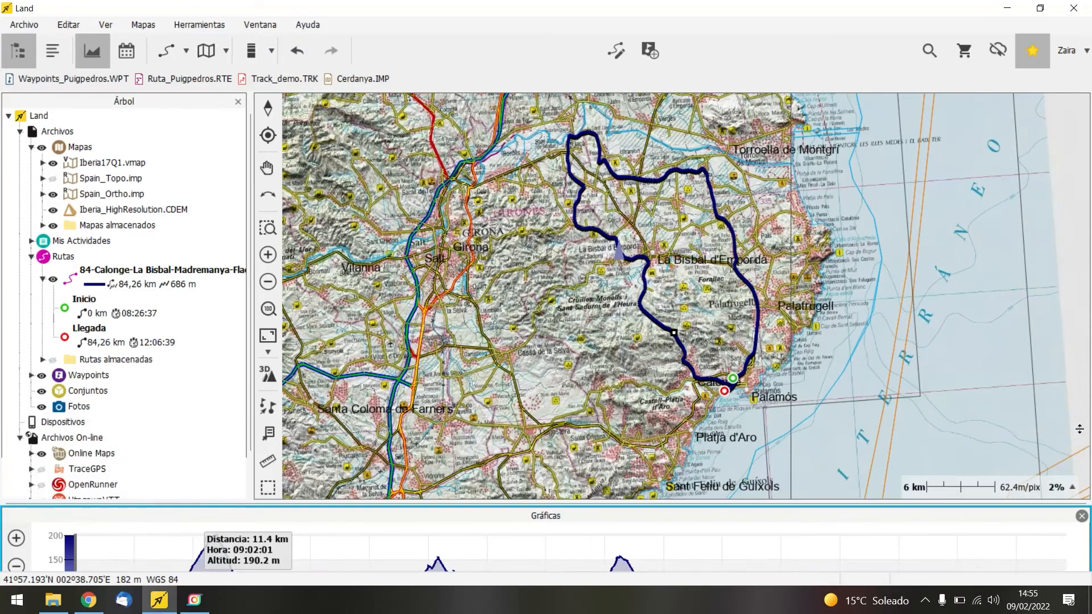
# Step: Fit the track on the map, colour it with the Altitud gradient, and return it to Sin Degradado
pyautogui.doubleClick(146, 279)
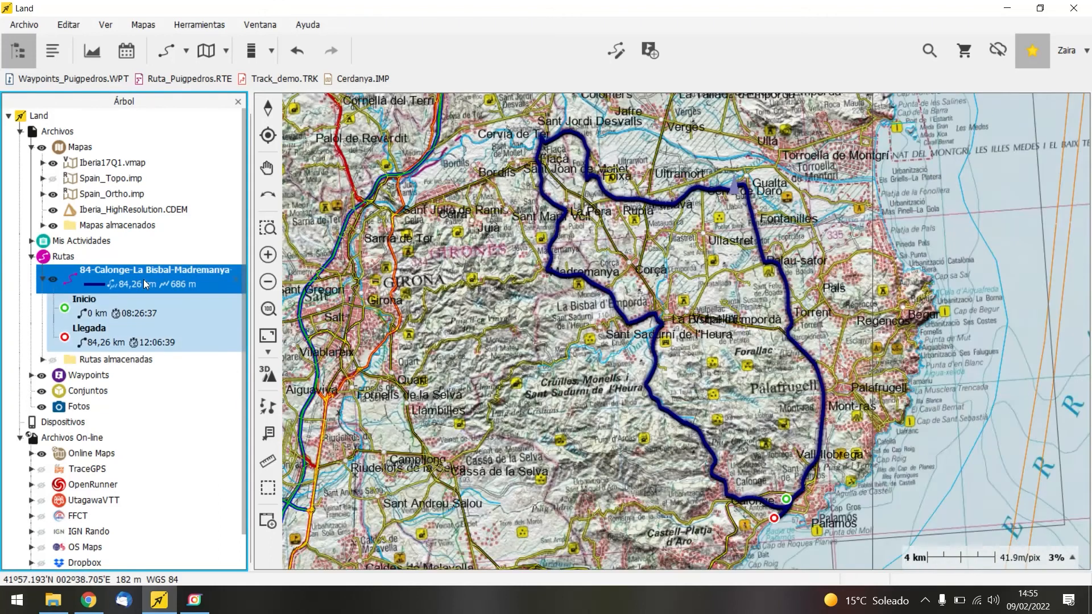
pyautogui.click(272, 51)
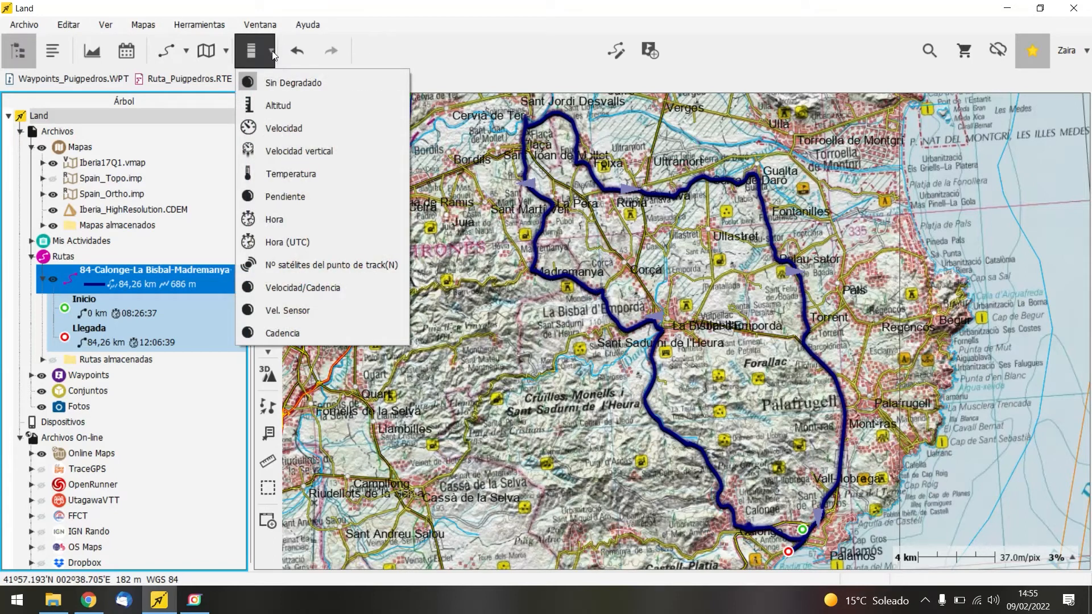
pyautogui.click(275, 104)
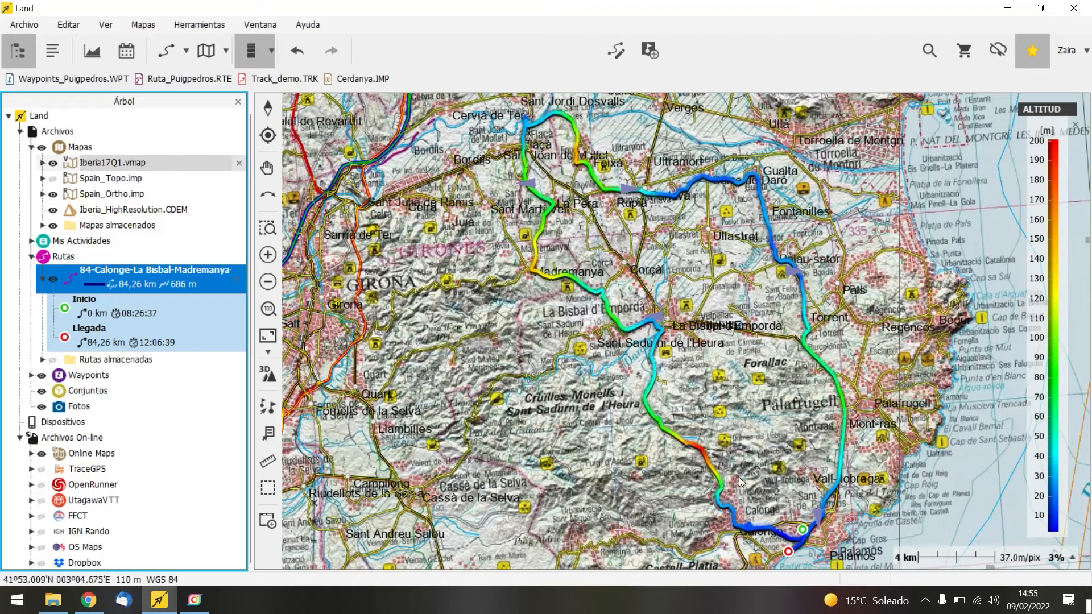
pyautogui.moveTo(701, 460)
pyautogui.click(270, 48)
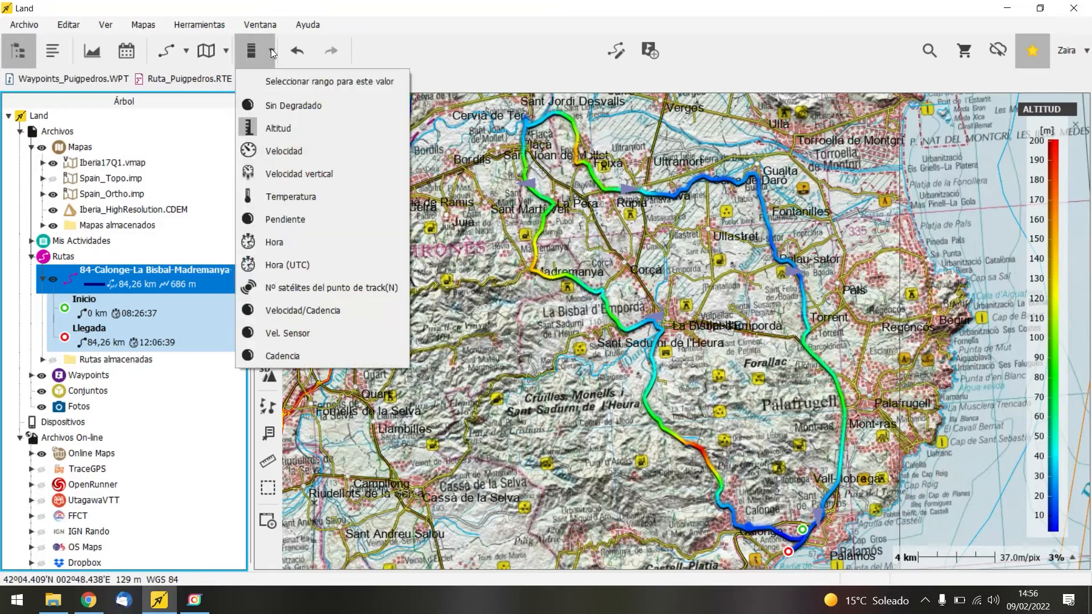
pyautogui.click(269, 108)
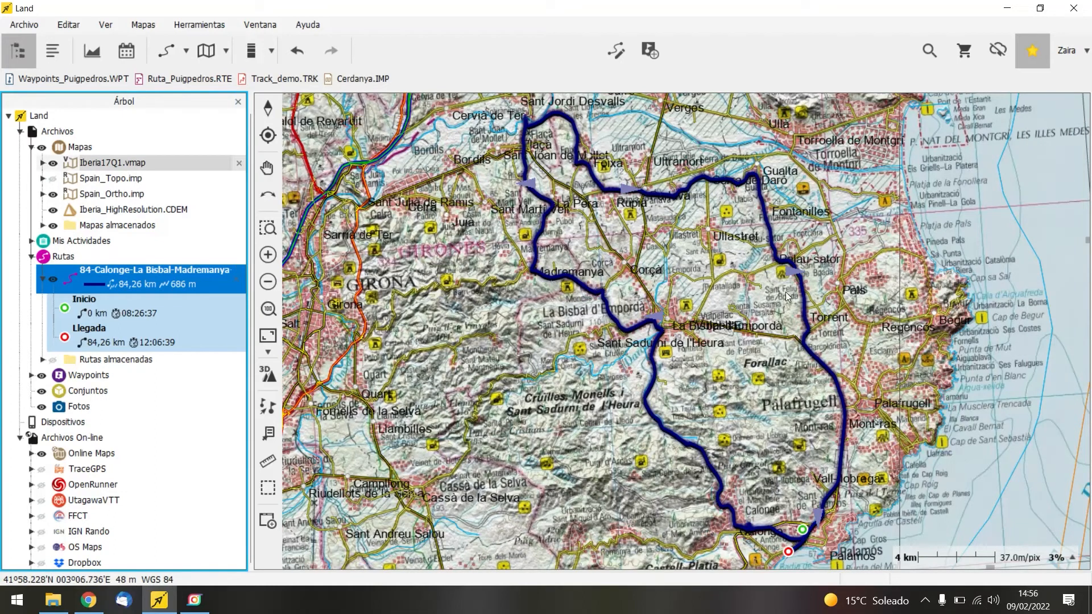
# Step: Divide the Calonge-La Bisbal-Madremanya track into automatic laps by distance
pyautogui.moveTo(805, 310)
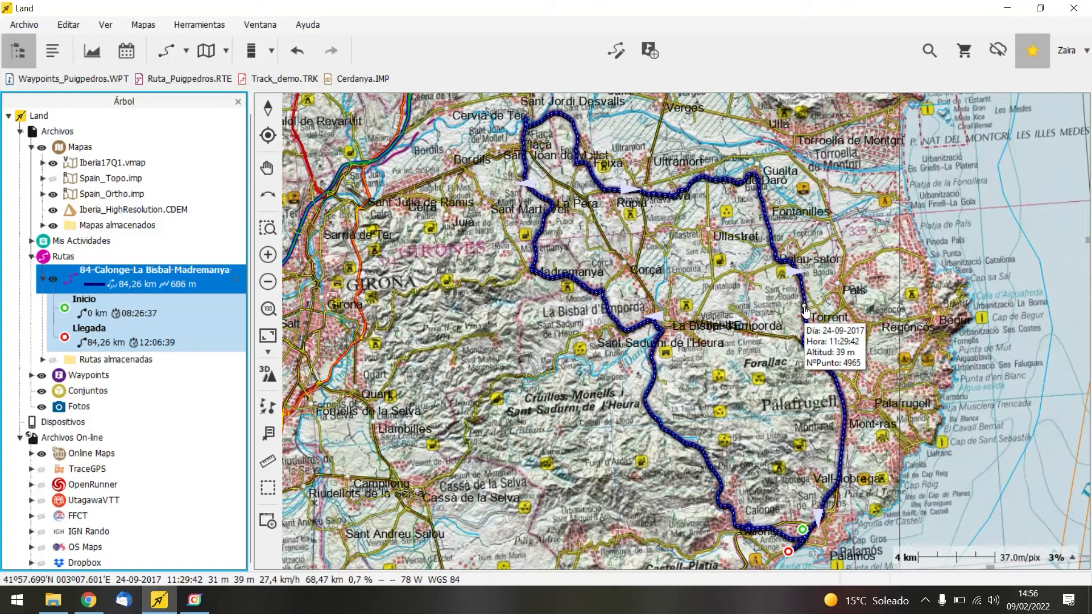
pyautogui.rightClick(804, 310)
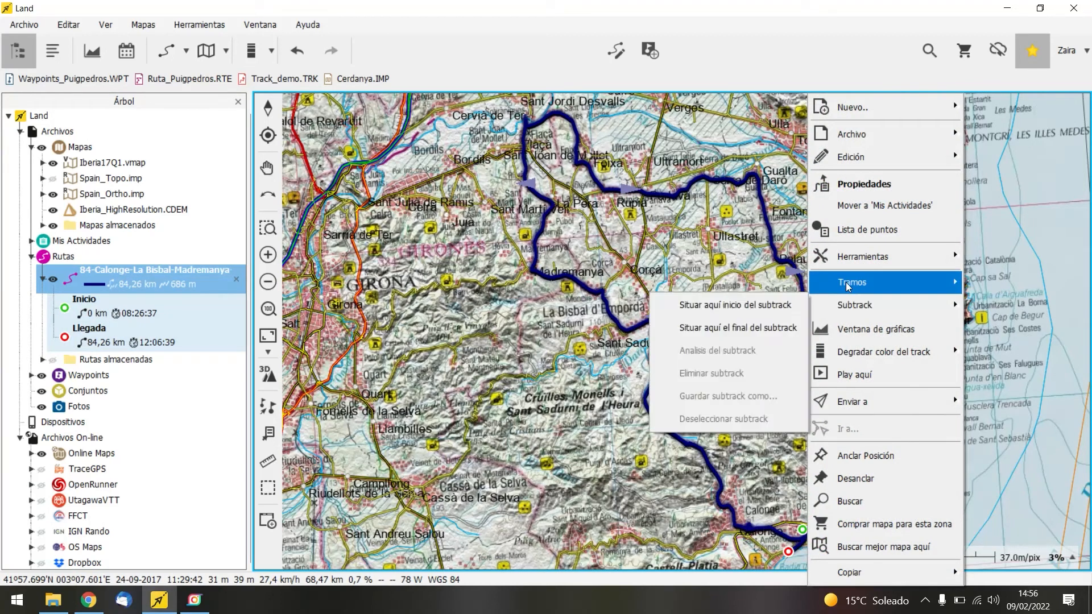
pyautogui.moveTo(851, 286)
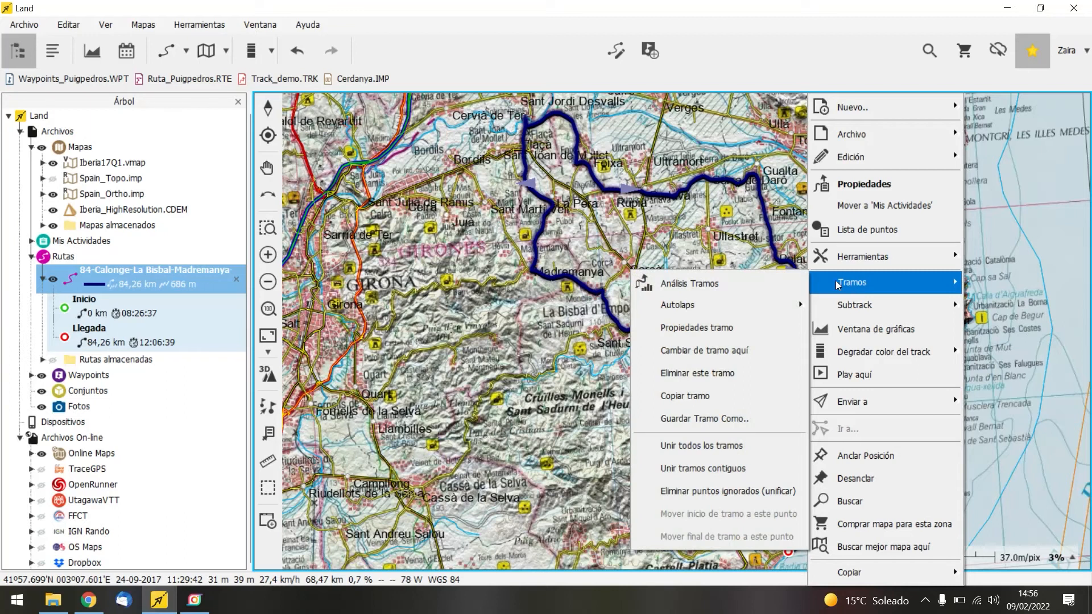
pyautogui.moveTo(743, 310)
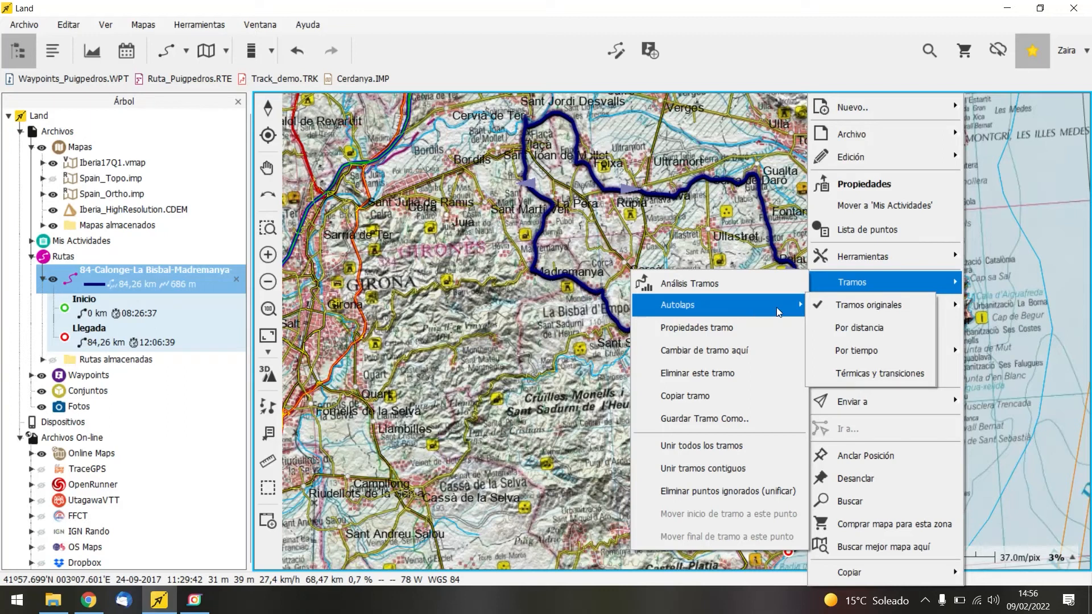
pyautogui.click(853, 329)
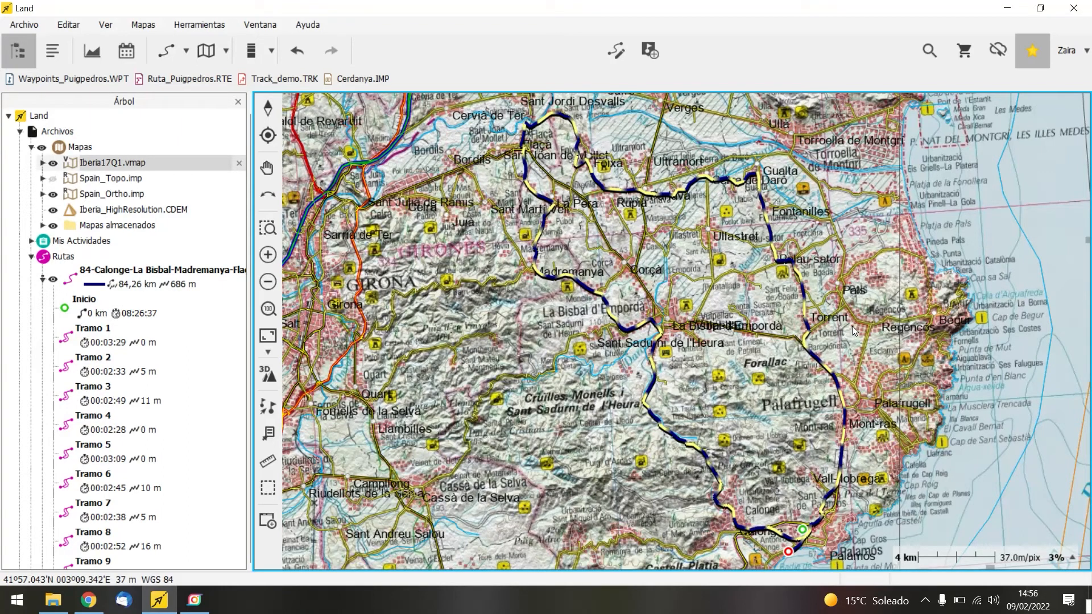
# Step: Open the section analysis (Análisis Tramos) for the track's distance-based laps
pyautogui.click(805, 338)
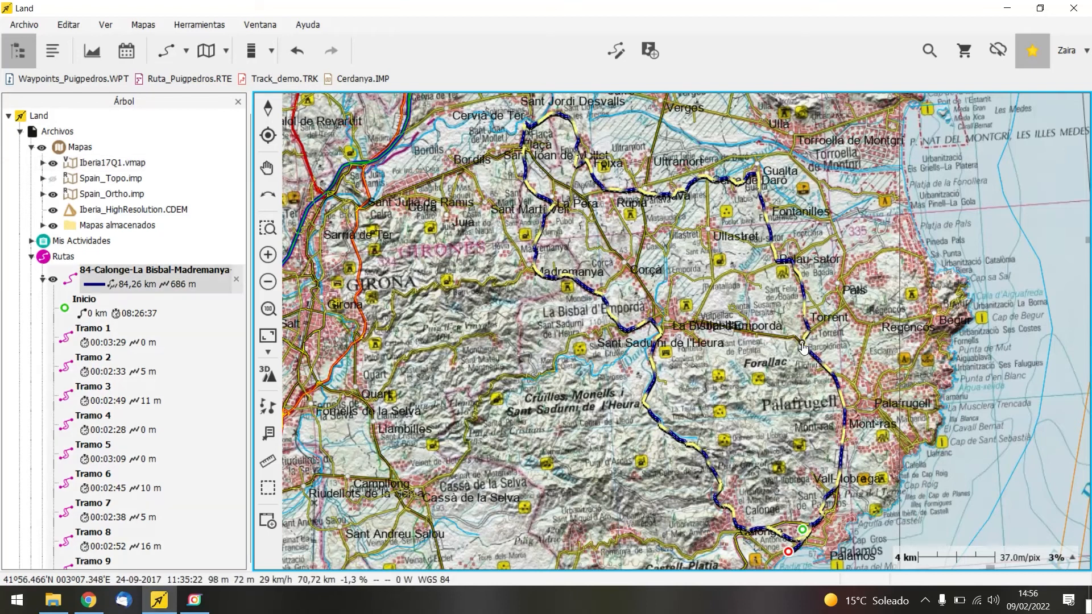
pyautogui.moveTo(804, 298)
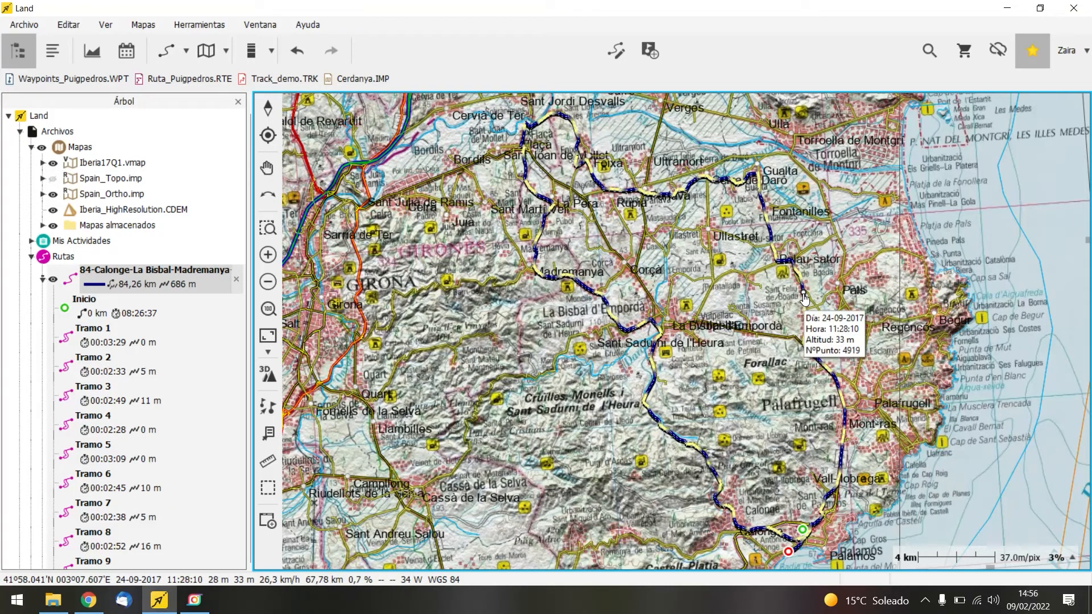
pyautogui.rightClick(804, 297)
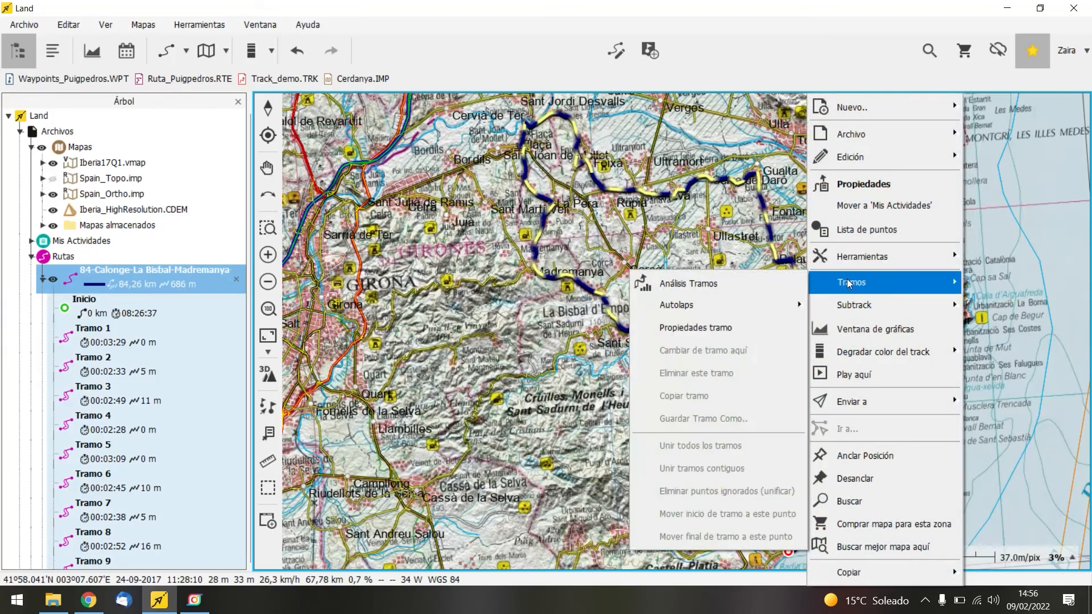
pyautogui.click(735, 282)
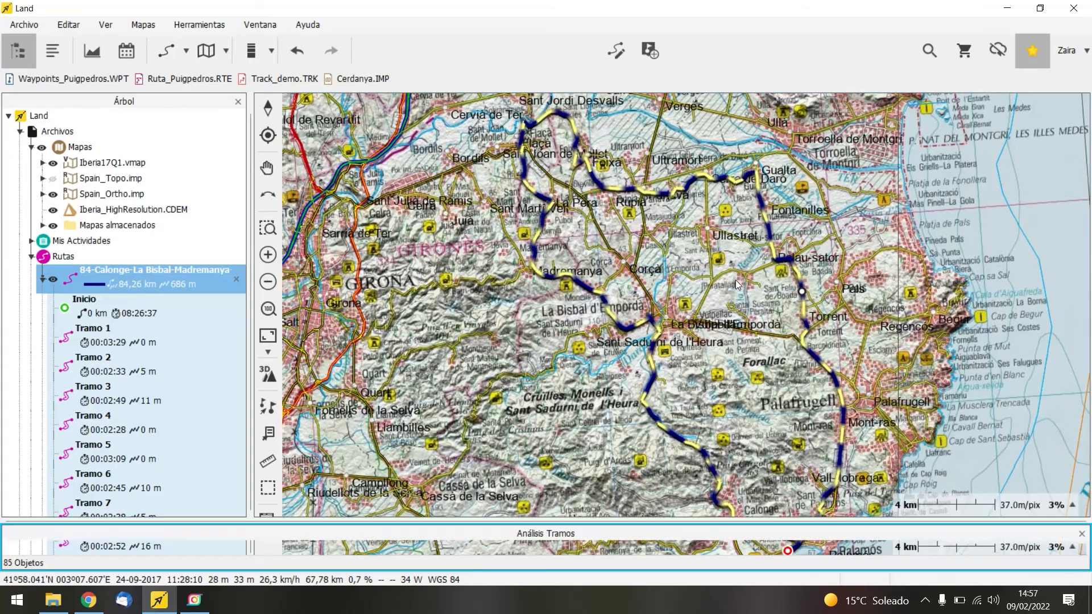